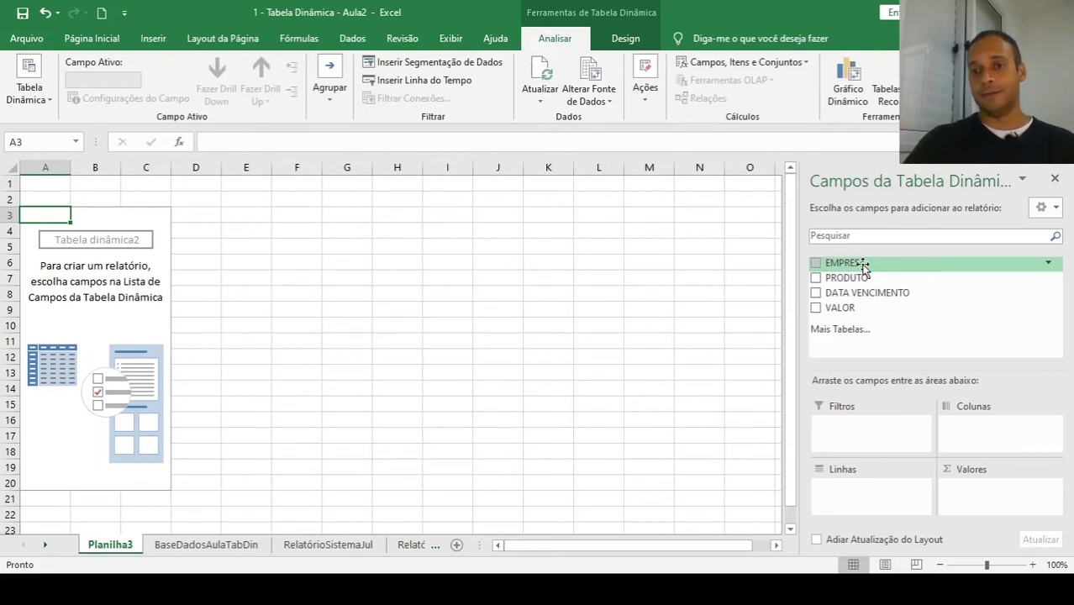
# Lay out the pivot table with EMPRESA as columns, DATA VENCIMENTO as rows and the sum of VALOR as values.
pyautogui.moveTo(863, 266); pyautogui.dragTo(978, 432)
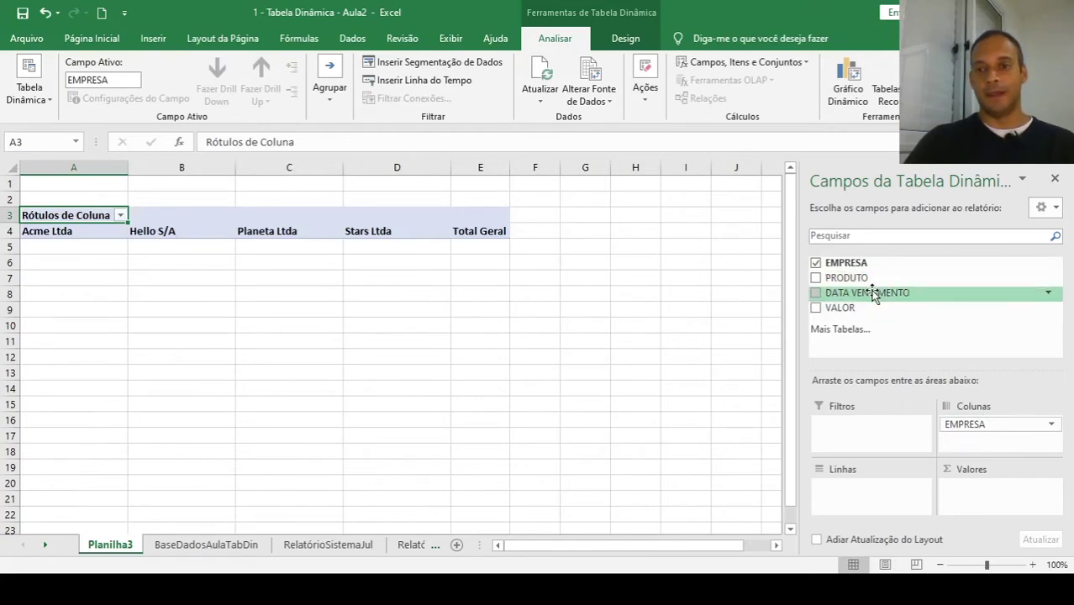
pyautogui.moveTo(874, 294); pyautogui.dragTo(874, 496)
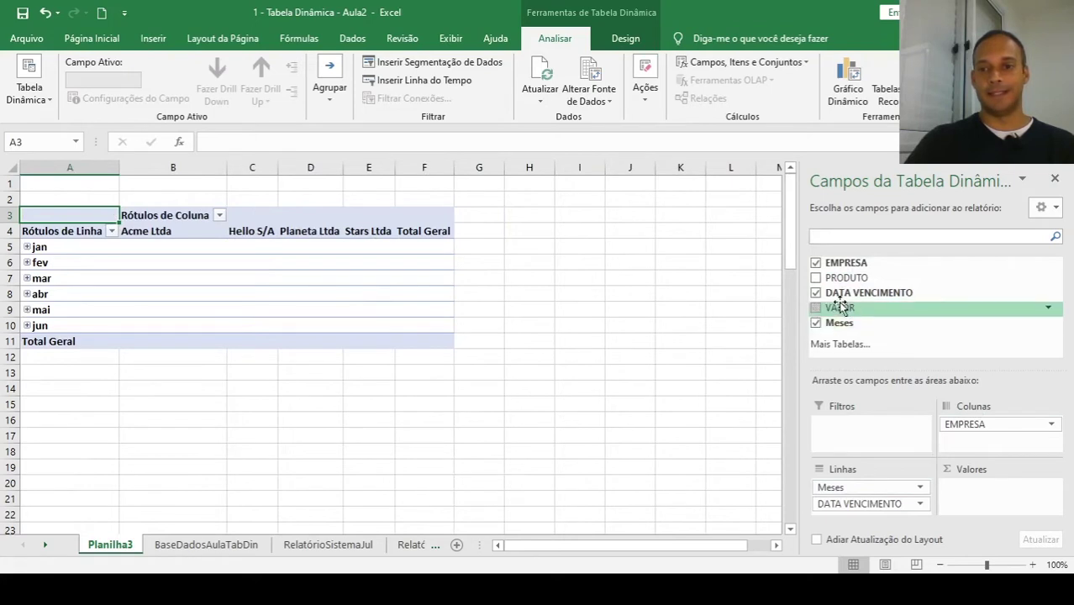
pyautogui.moveTo(840, 308); pyautogui.dragTo(987, 507)
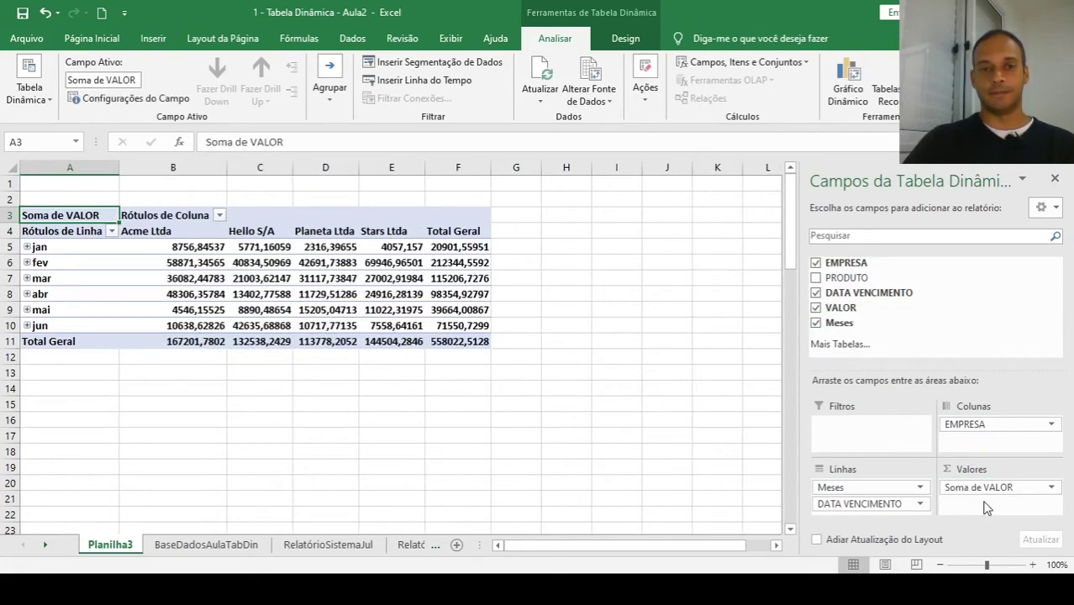
# Format the pivot table values as Número with 2 decimal places and a thousands separator.
pyautogui.click(456, 231)
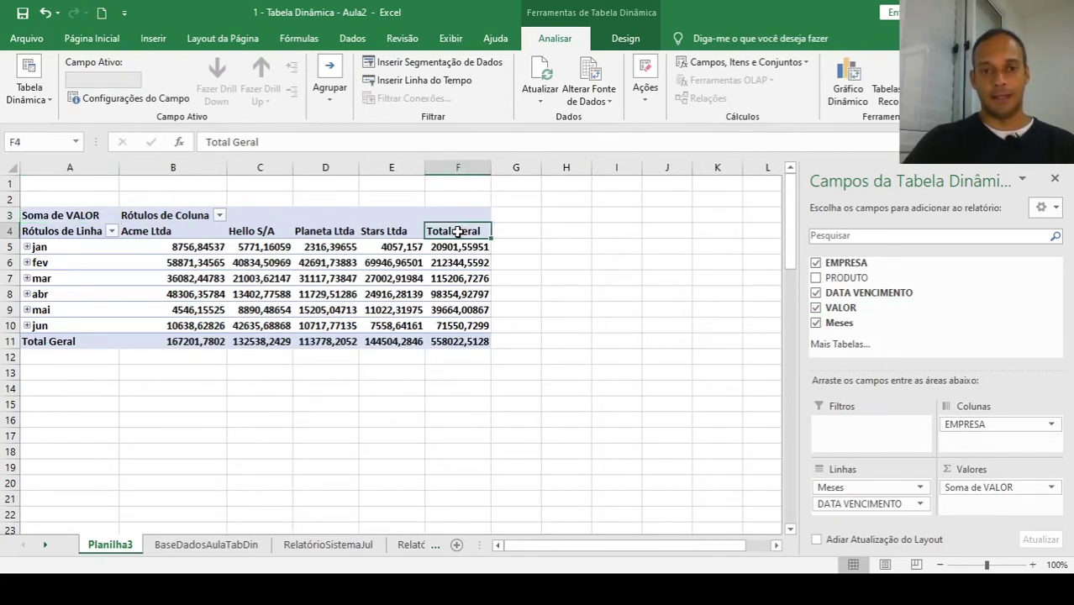
pyautogui.rightClick(456, 232)
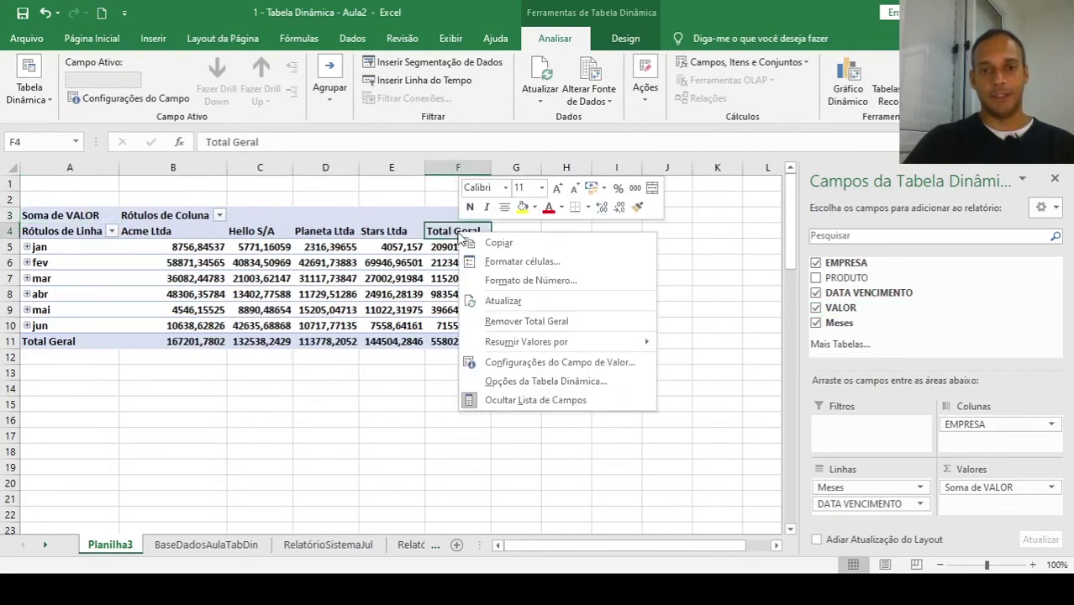
pyautogui.click(510, 284)
pyautogui.click(340, 165)
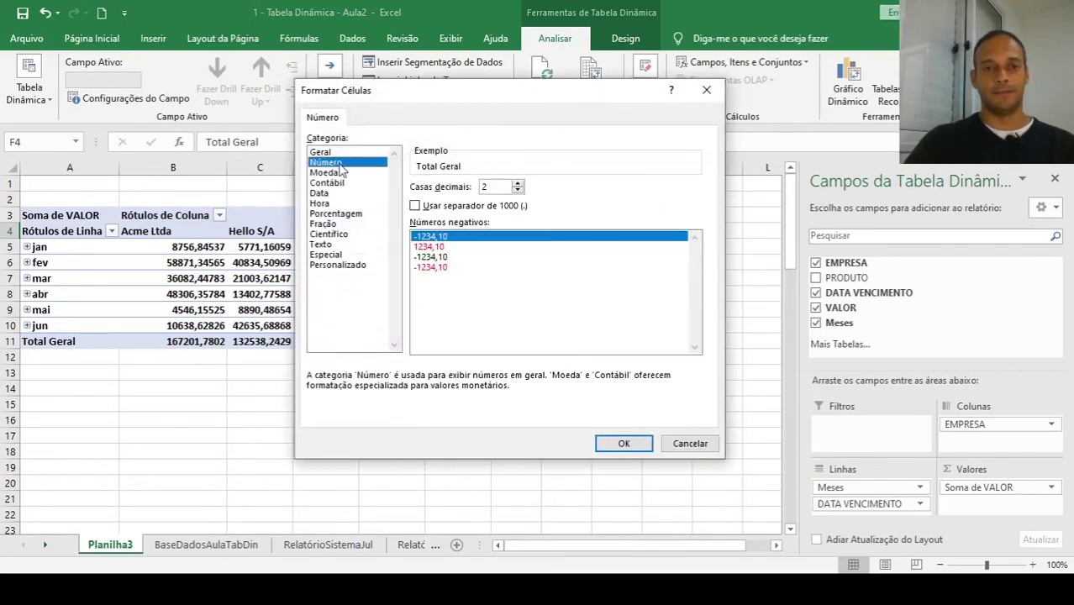
pyautogui.click(416, 207)
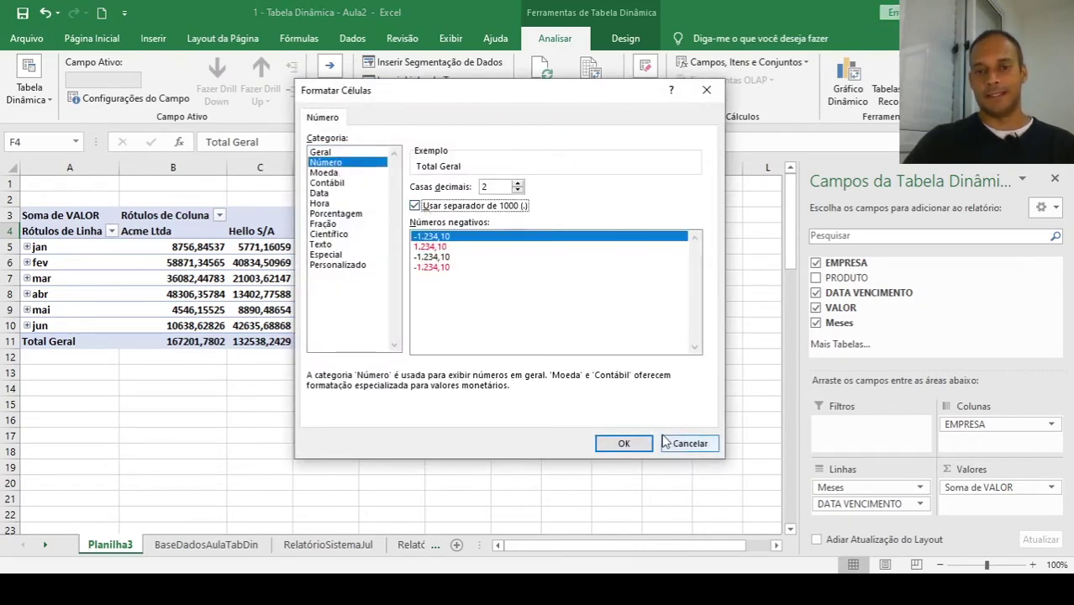
pyautogui.click(624, 443)
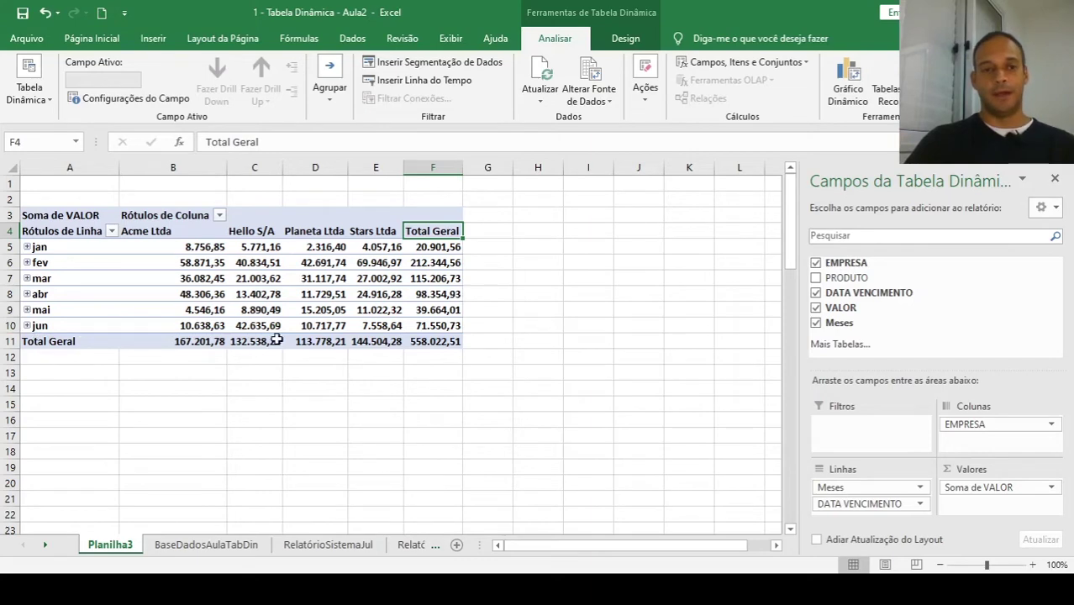
# Copy all the data rows without the header, A2:D61, from the RelatórioSistemaJul sheet.
pyautogui.click(346, 548)
pyautogui.click(321, 404)
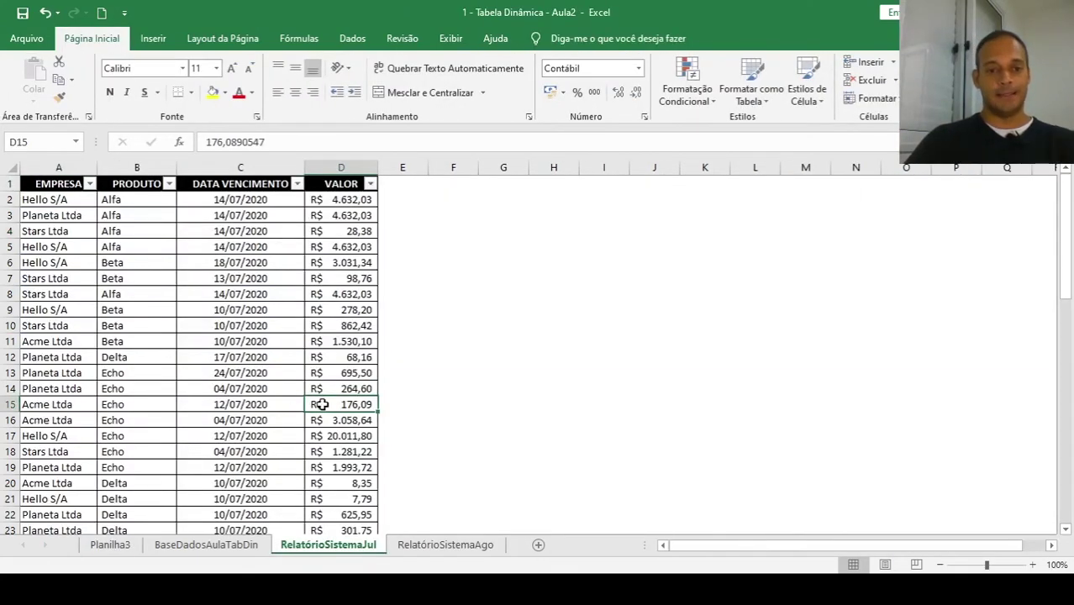
pyautogui.click(173, 404)
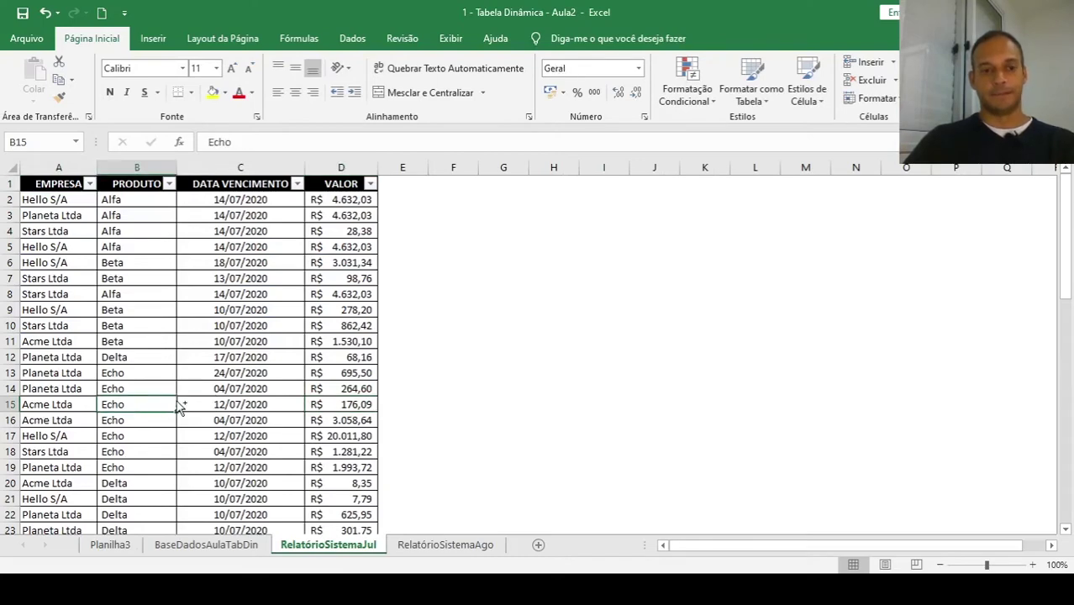
pyautogui.hotkey('ctrl', 'Up')
pyautogui.press('Down')
pyautogui.press('Left')
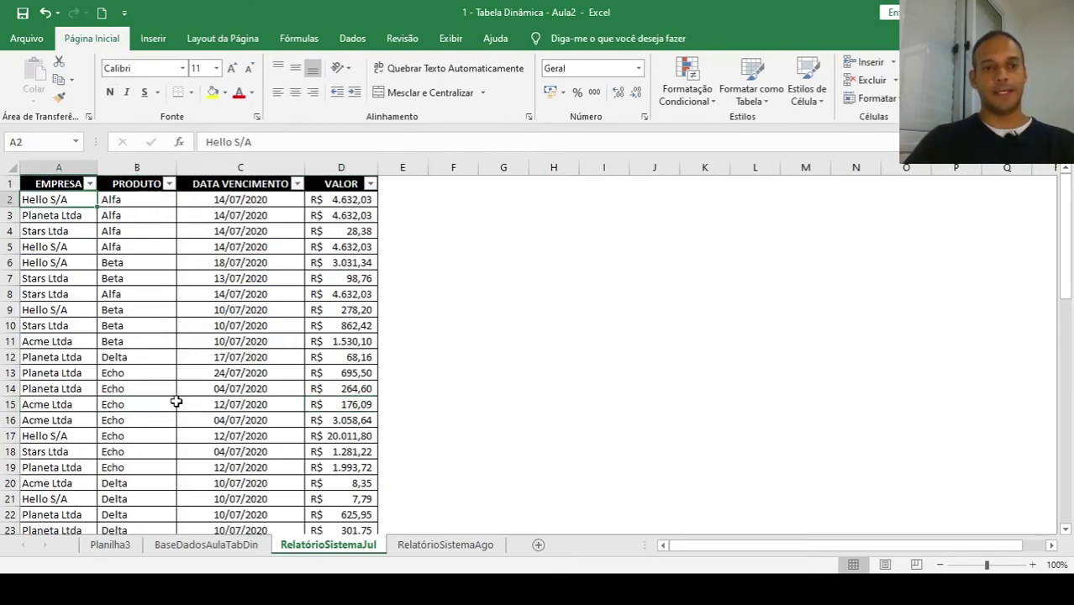
pyautogui.hotkey('ctrl', 'shift', 'Right')
pyautogui.hotkey('ctrl', 'shift', 'Down')
pyautogui.hotkey('ctrl', 'c')
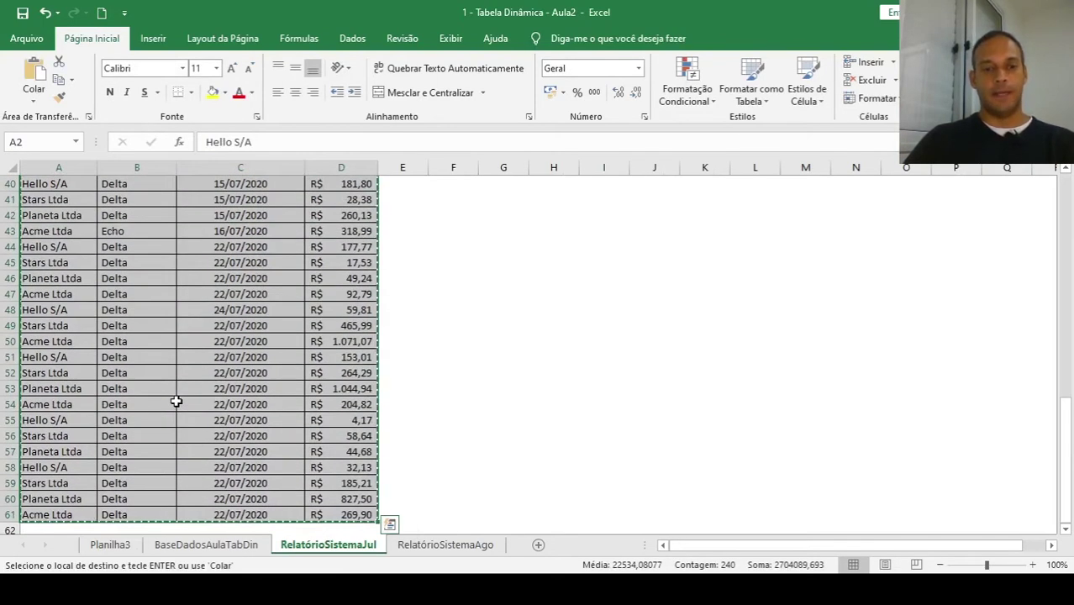
# Paste the copied July rows into BaseDadosAulaTabDin at A479, directly below the last existing record.
pyautogui.click(202, 544)
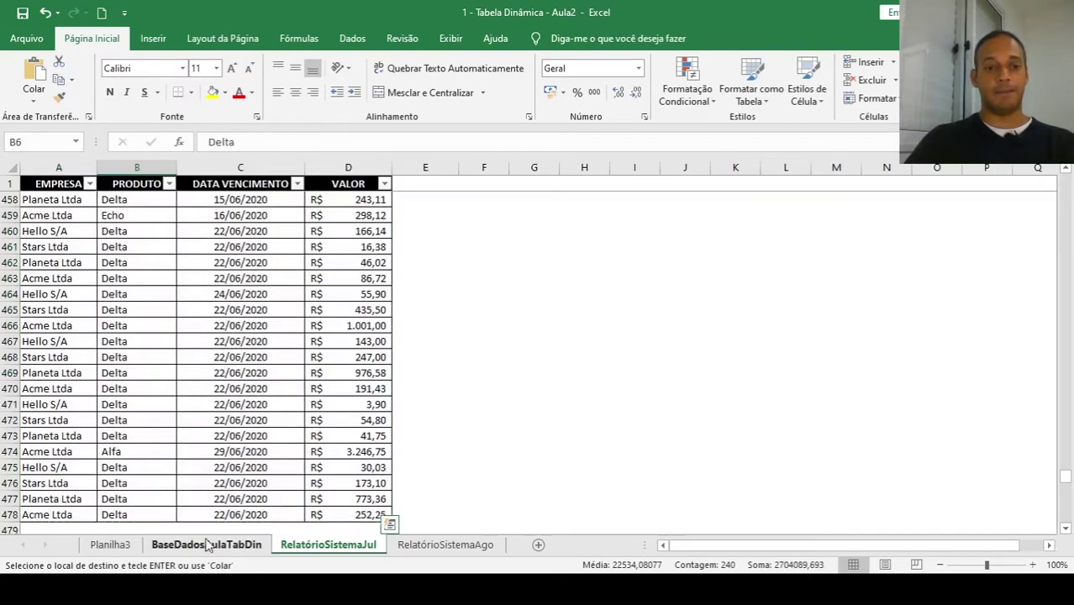
pyautogui.click(200, 424)
pyautogui.press('Left')
pyautogui.press('Left')
pyautogui.press('Down')
pyautogui.press('Down')
pyautogui.press('Down')
pyautogui.press('Down')
pyautogui.press('Down')
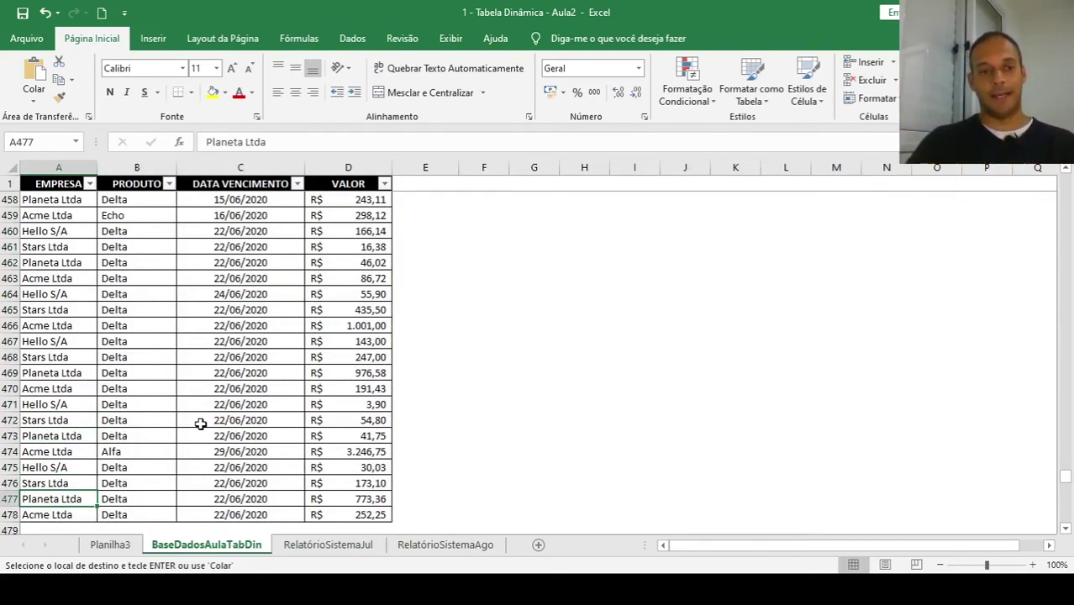
pyautogui.press('Down')
pyautogui.press('Down')
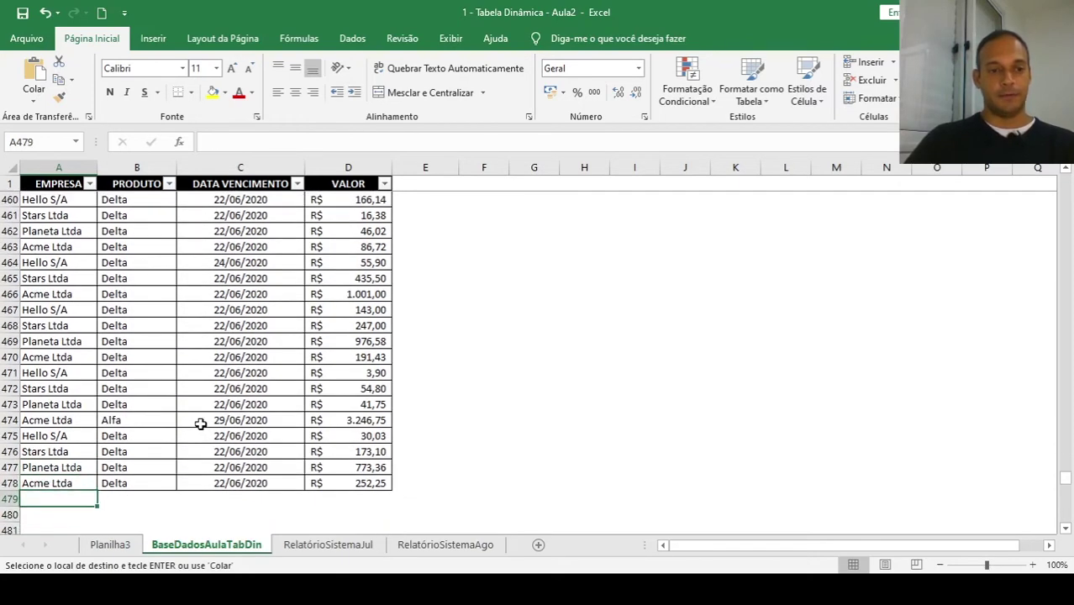
pyautogui.hotkey('ctrl', 'v')
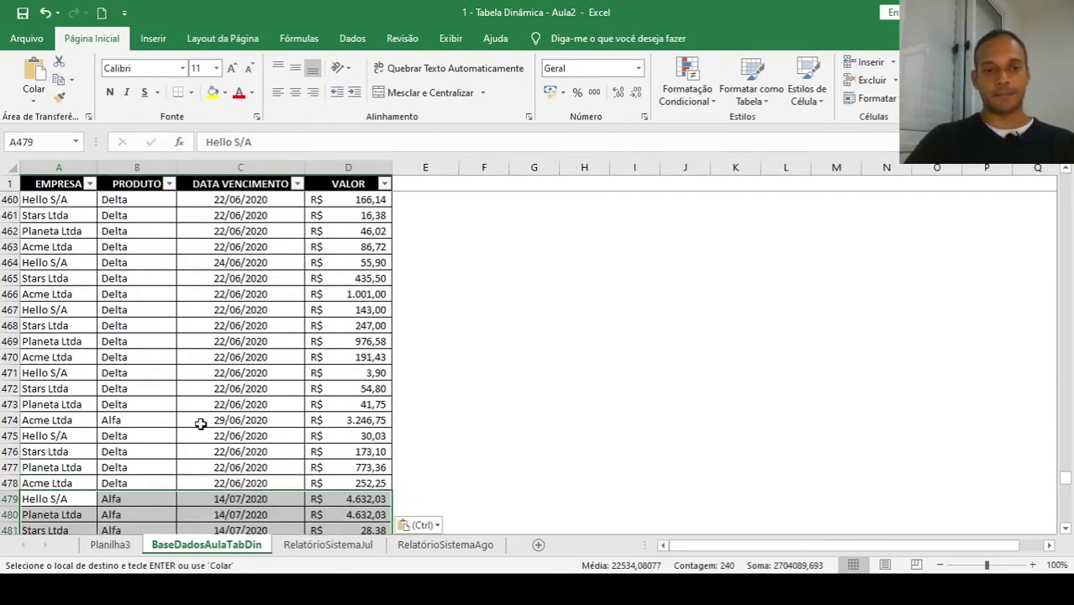
pyautogui.press('Down')
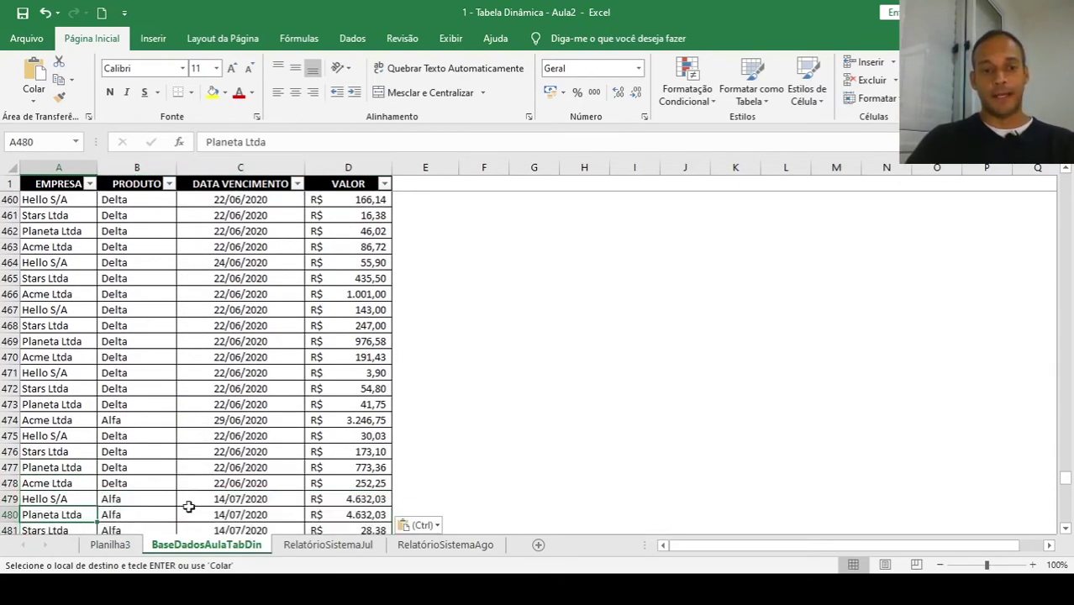
# Compare the pivot table on Planilha3 with the July records appended in BaseDadosAulaTabDin.
pyautogui.click(110, 544)
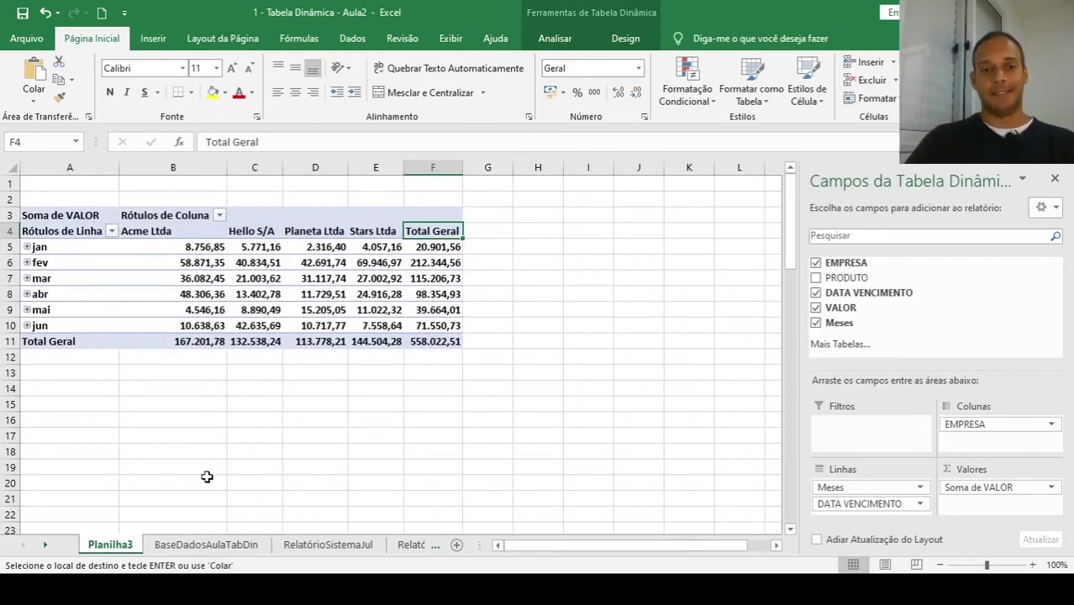
pyautogui.click(223, 548)
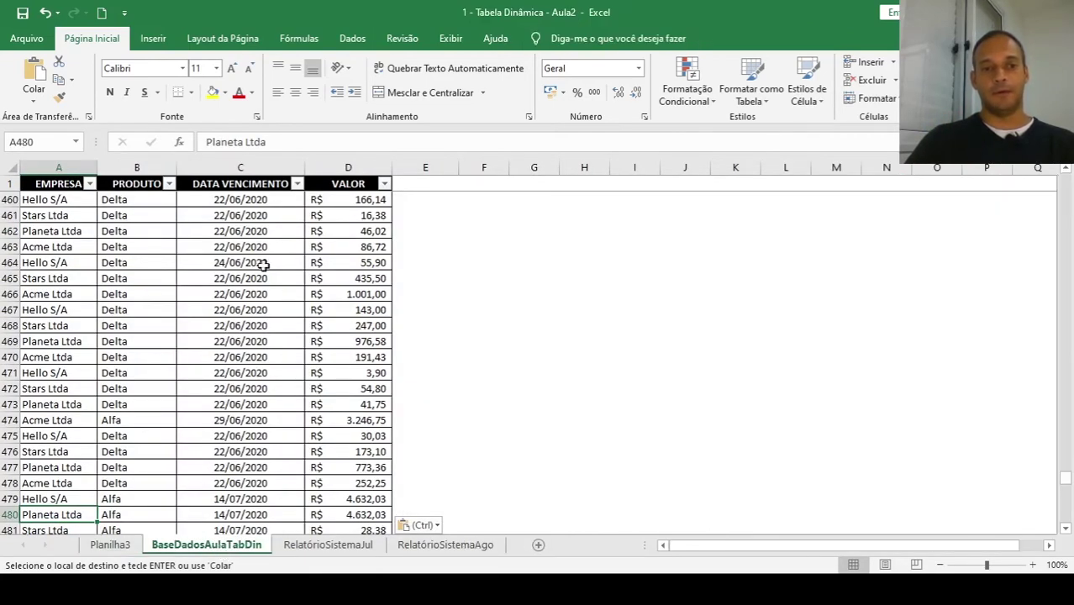
pyautogui.click(112, 546)
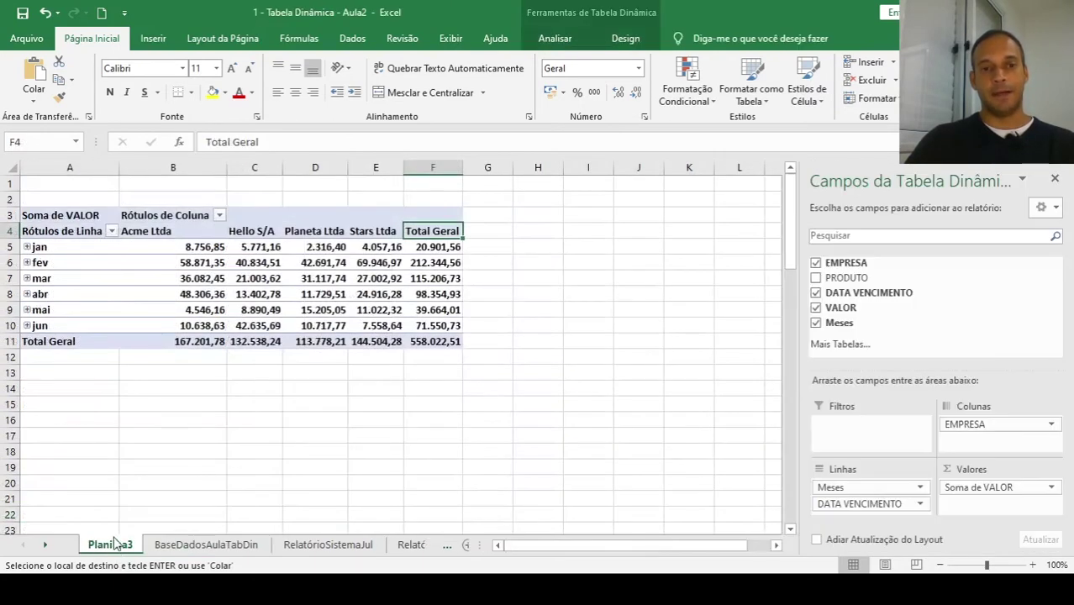
pyautogui.click(354, 39)
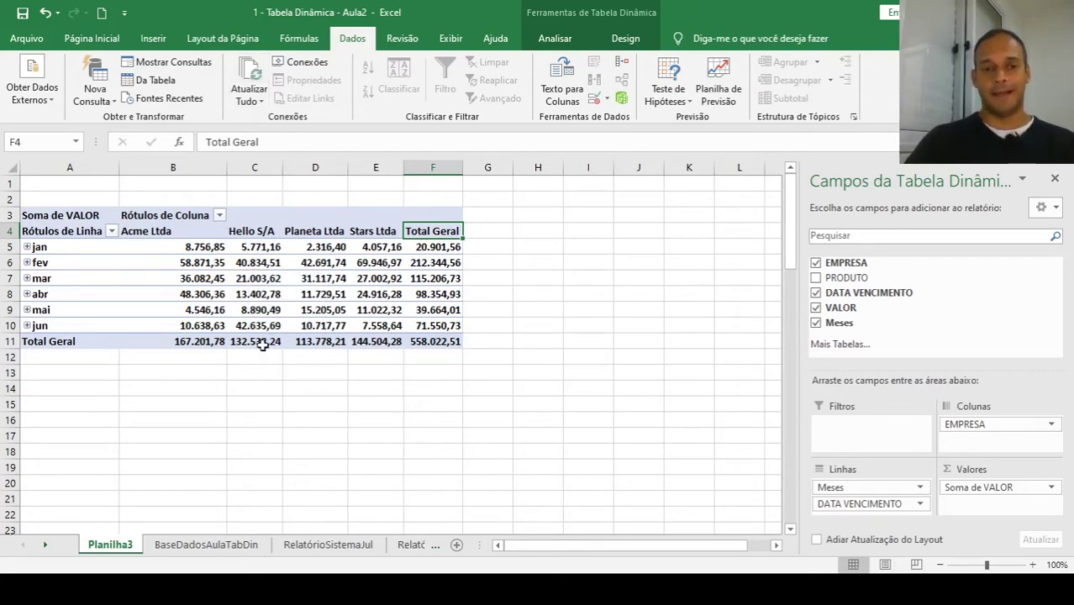
# Check the source range proposed for a new pivot table on the BaseDadosAulaTabDin data, without creating the table.
pyautogui.click(220, 545)
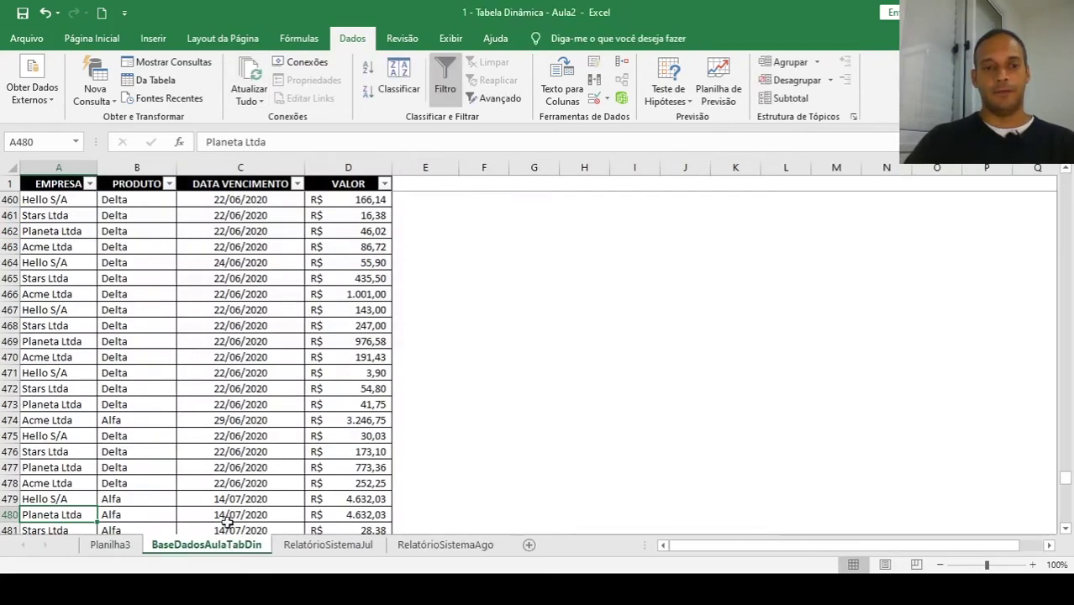
pyautogui.click(189, 295)
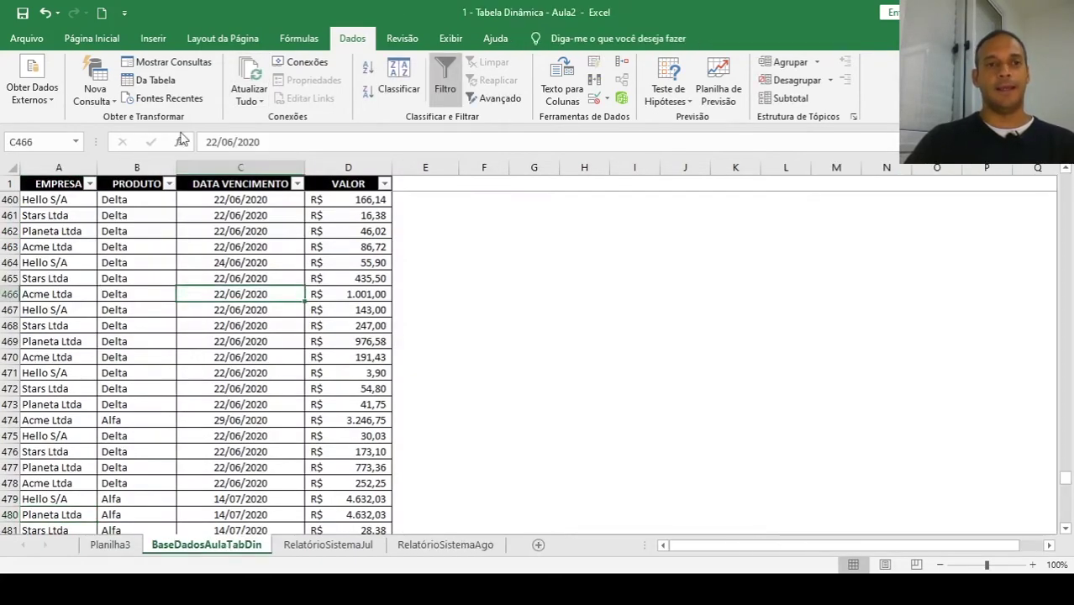
pyautogui.click(153, 38)
pyautogui.click(28, 80)
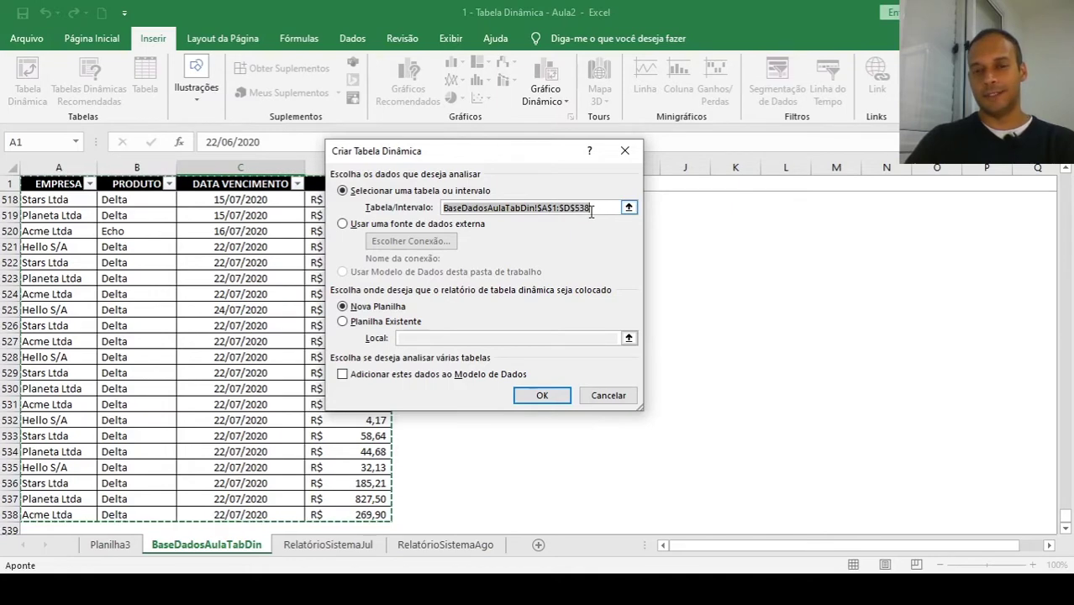
pyautogui.press('Escape')
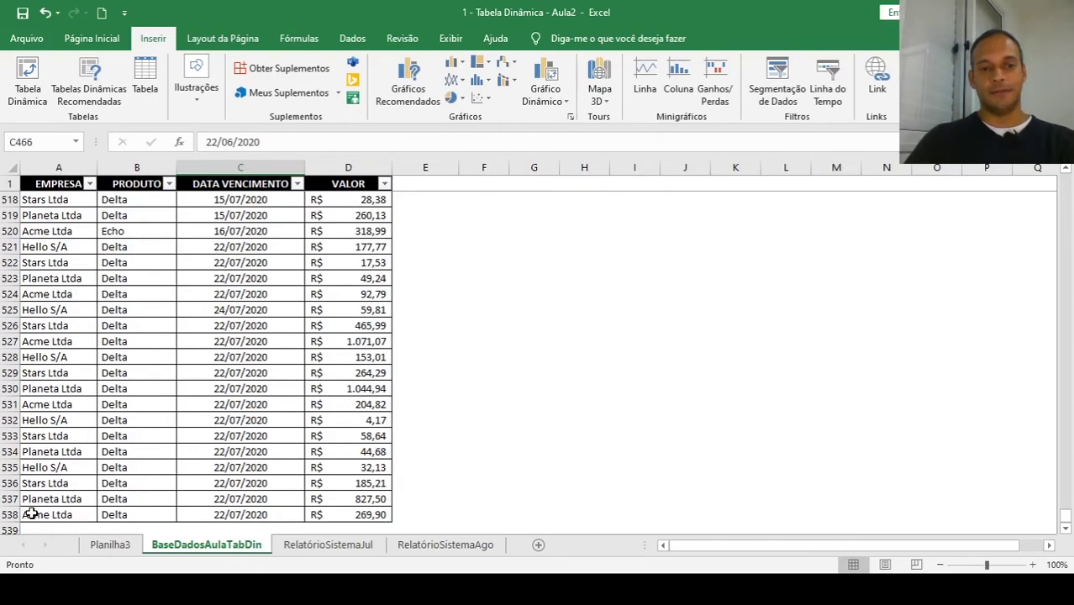
# Change the data source of the pivot table on Planilha3 to BaseDadosAulaTabDin!$A$1:$D$538.
pyautogui.click(111, 545)
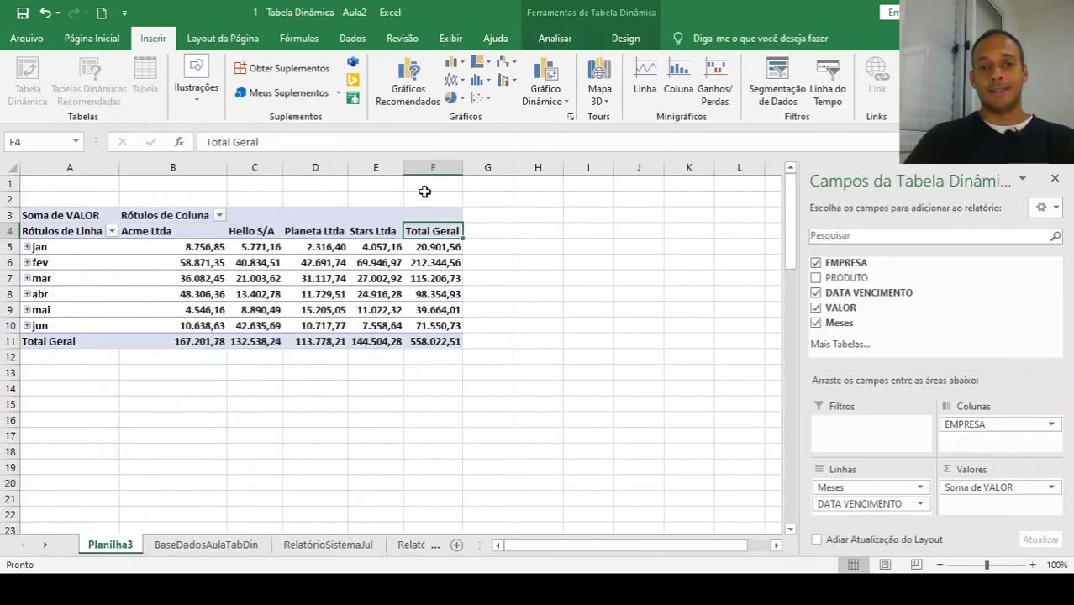
pyautogui.moveTo(322, 295)
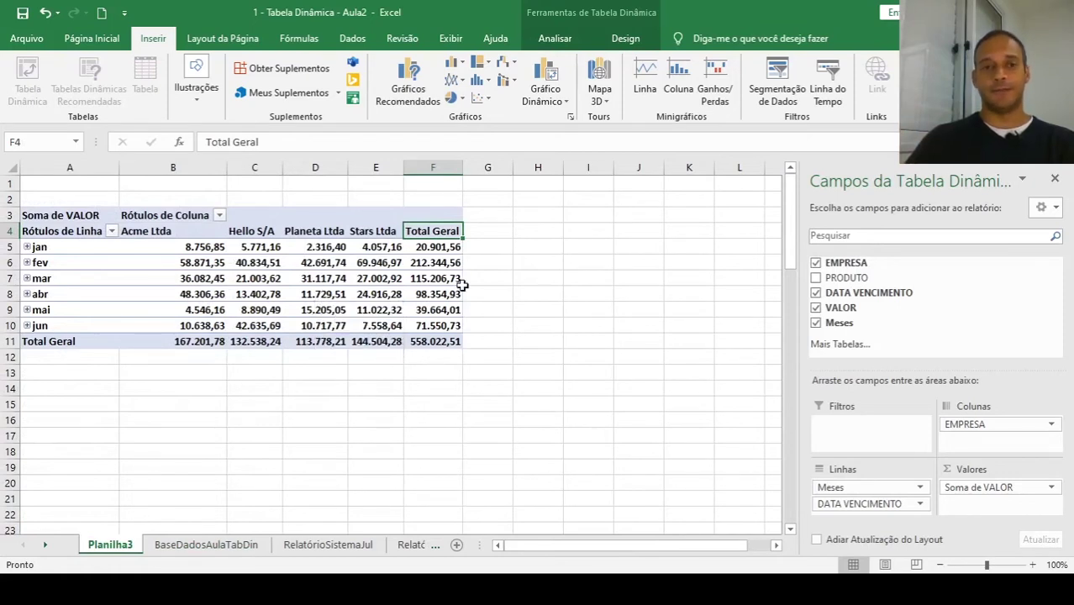
pyautogui.click(296, 281)
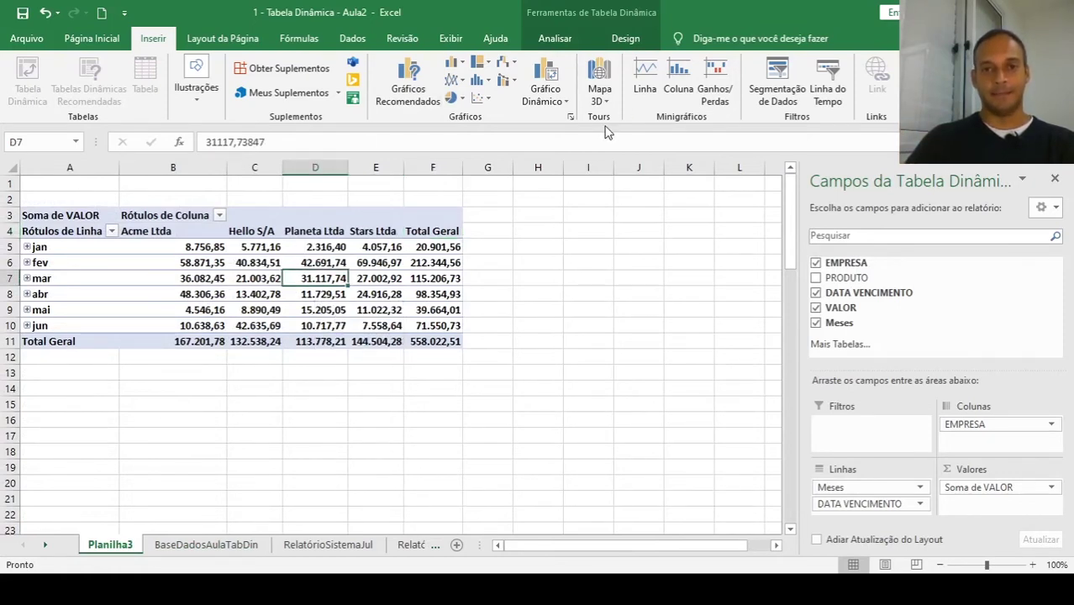
pyautogui.click(556, 38)
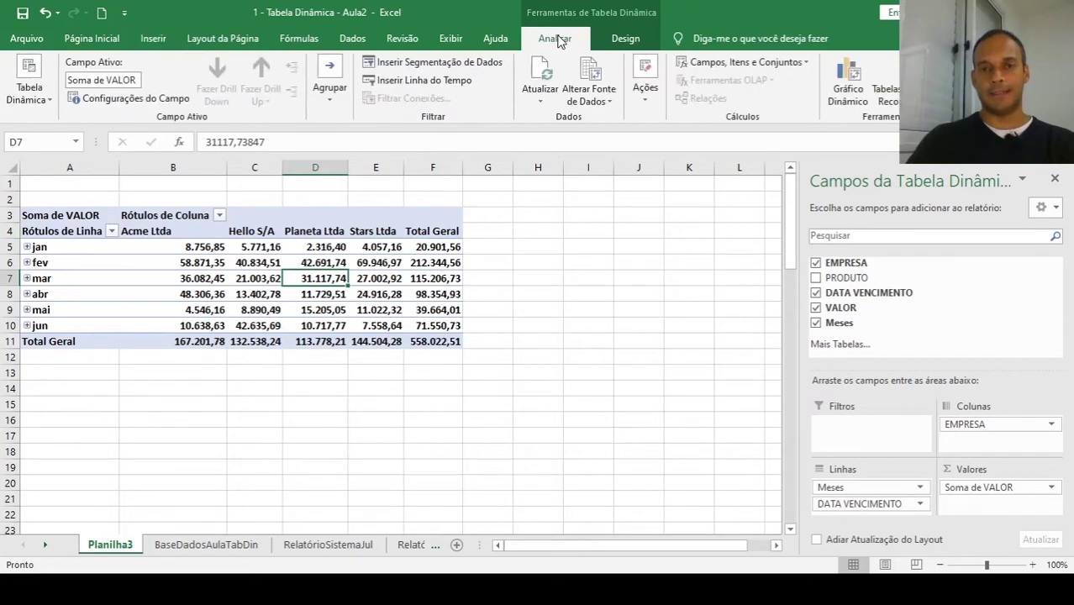
pyautogui.click(592, 97)
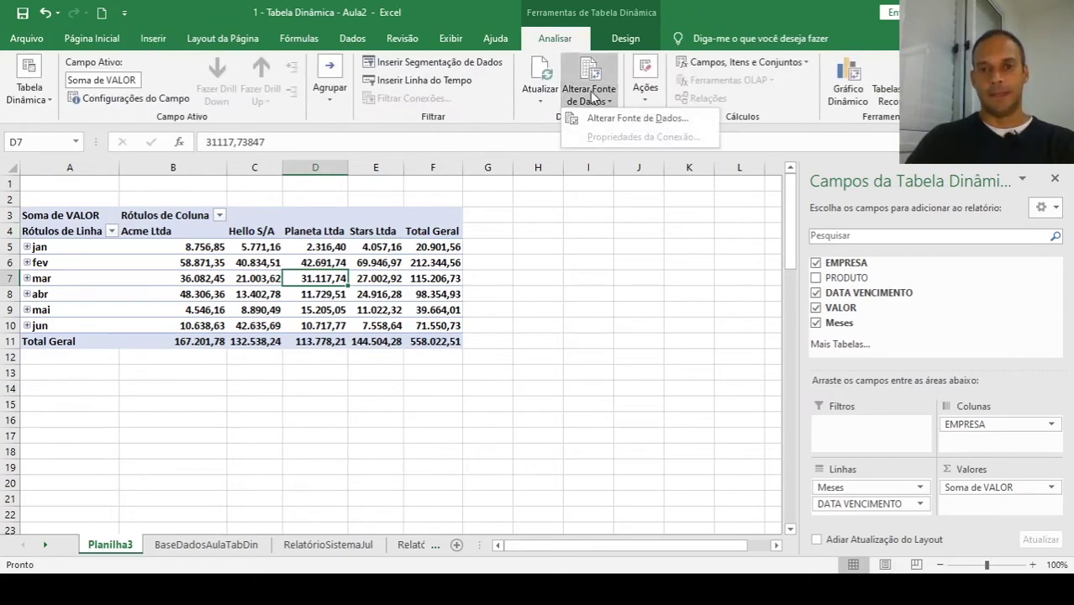
pyautogui.click(622, 120)
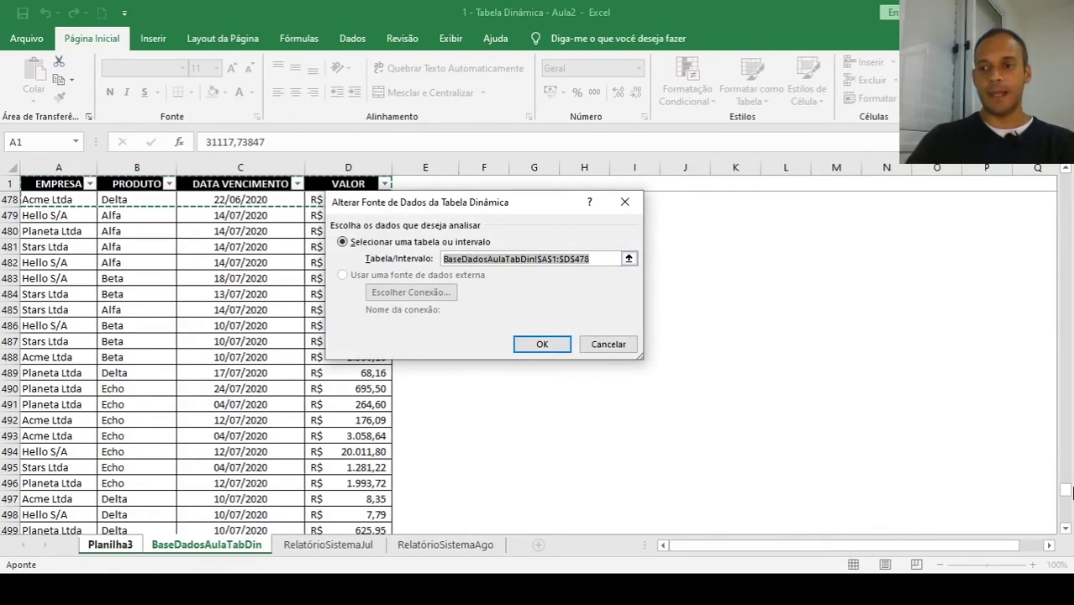
pyautogui.moveTo(1067, 492); pyautogui.dragTo(1067, 521)
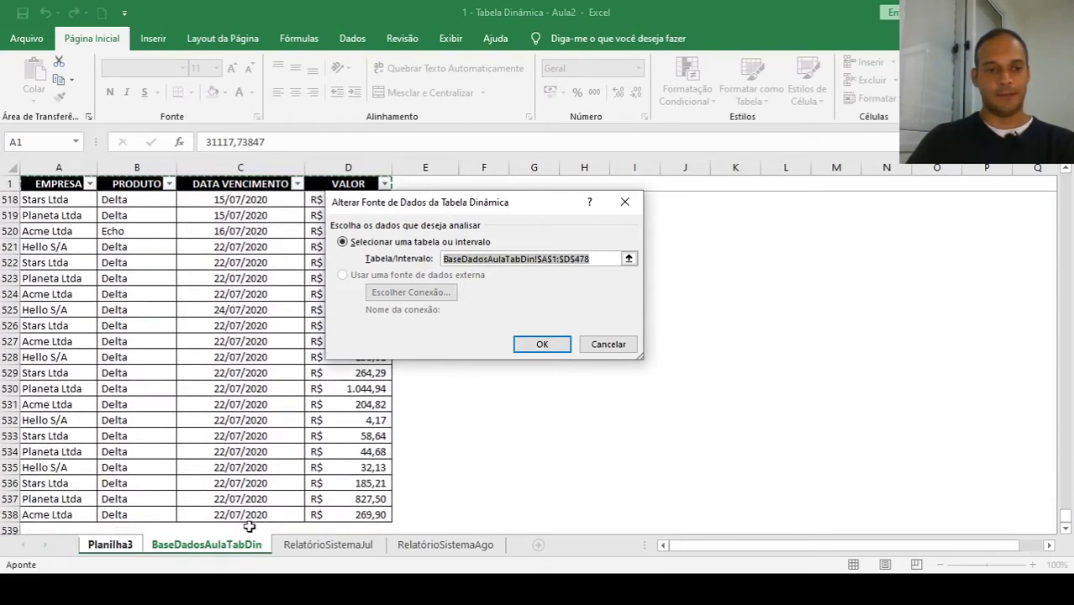
pyautogui.click(601, 259)
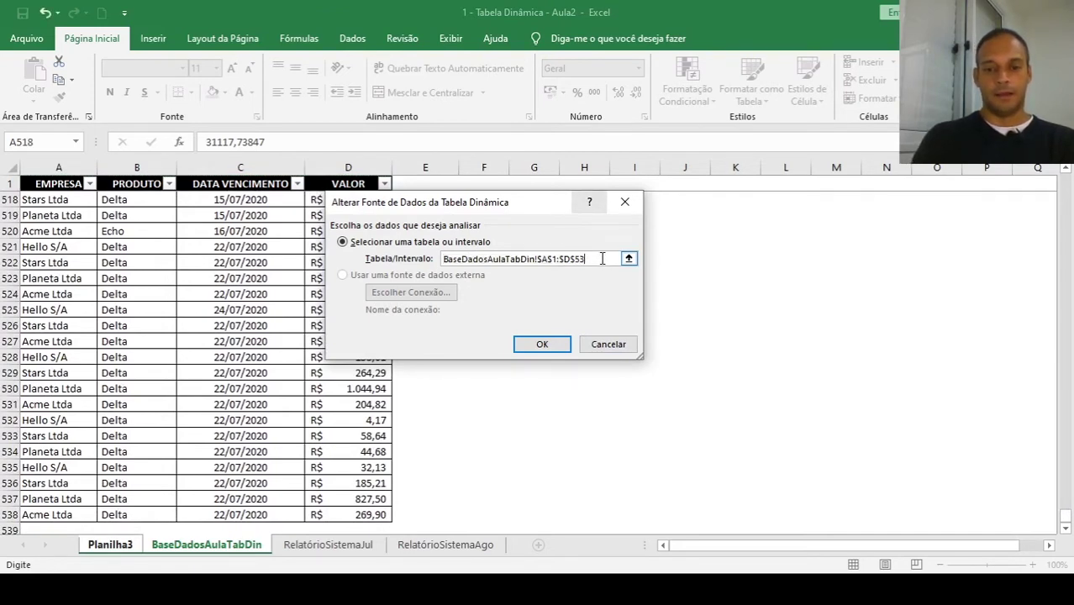
pyautogui.click(542, 344)
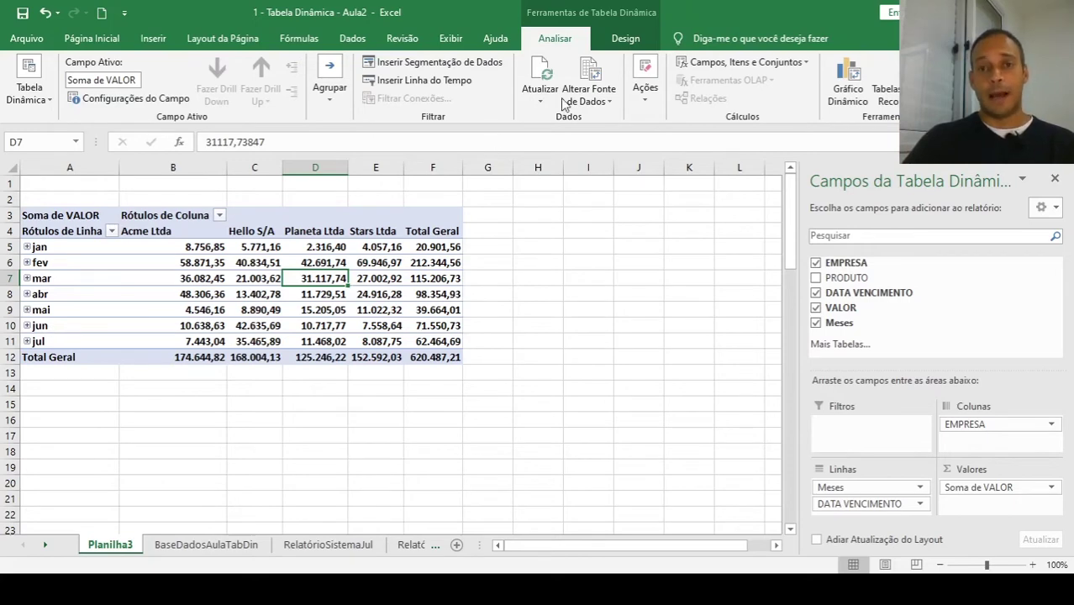
pyautogui.click(593, 101)
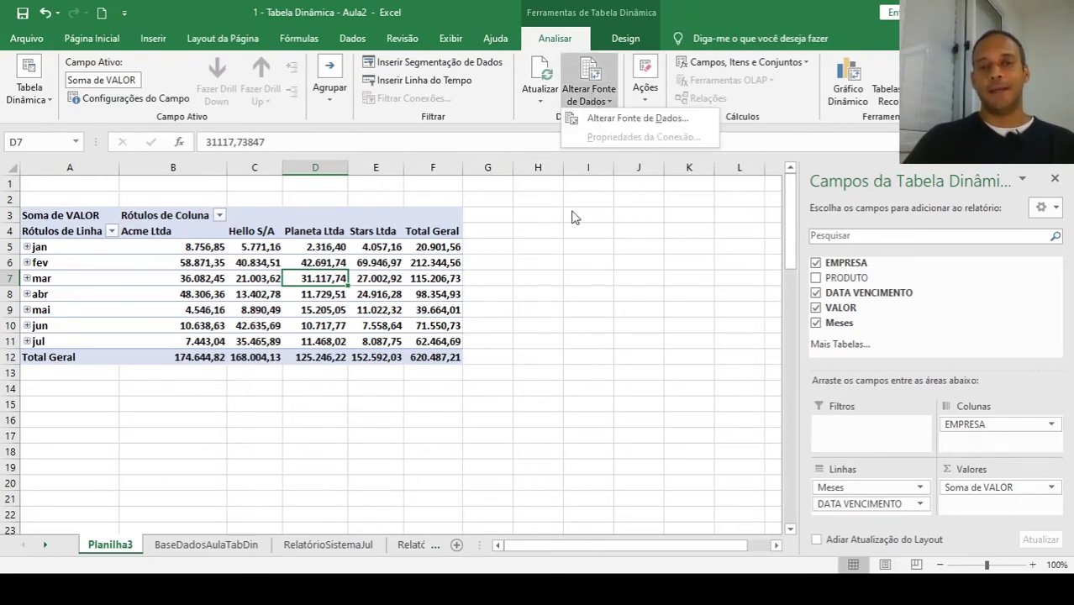
pyautogui.click(622, 123)
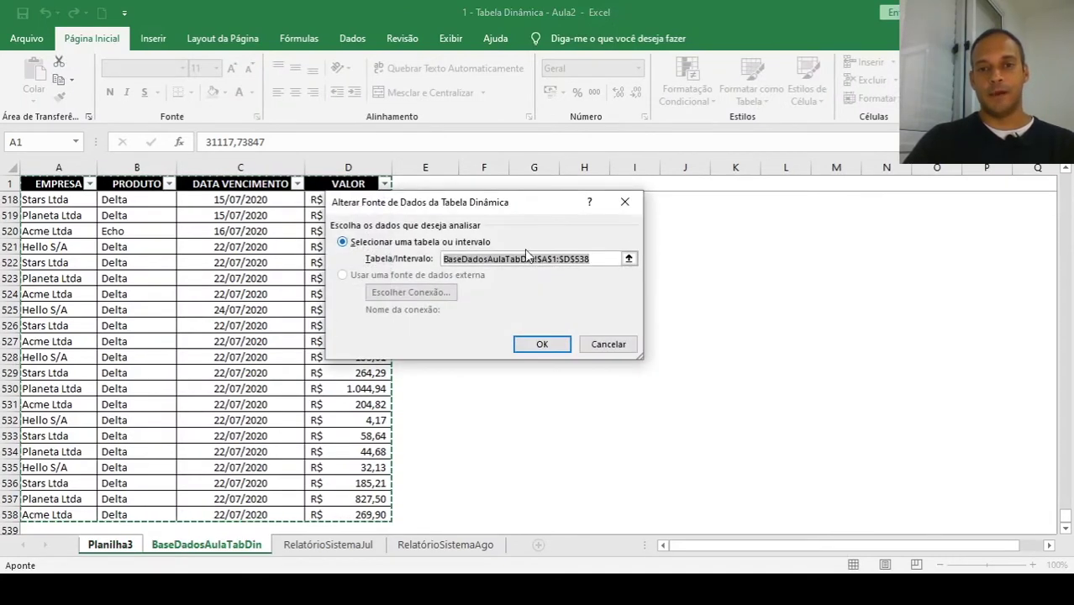
pyautogui.click(598, 261)
pyautogui.press('BackSpace')
pyautogui.press('BackSpace')
pyautogui.press('BackSpace')
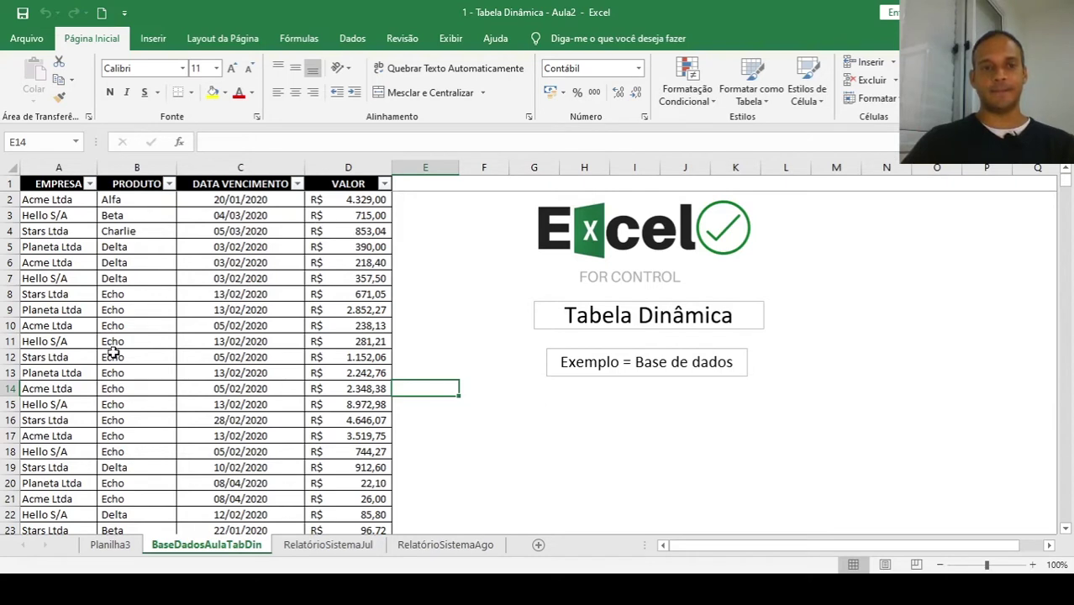
# Create a pivot table on a new worksheet using the entire columns A to D of BaseDadosAulaTabDin as its source.
pyautogui.moveTo(113, 353); pyautogui.dragTo(51, 278)
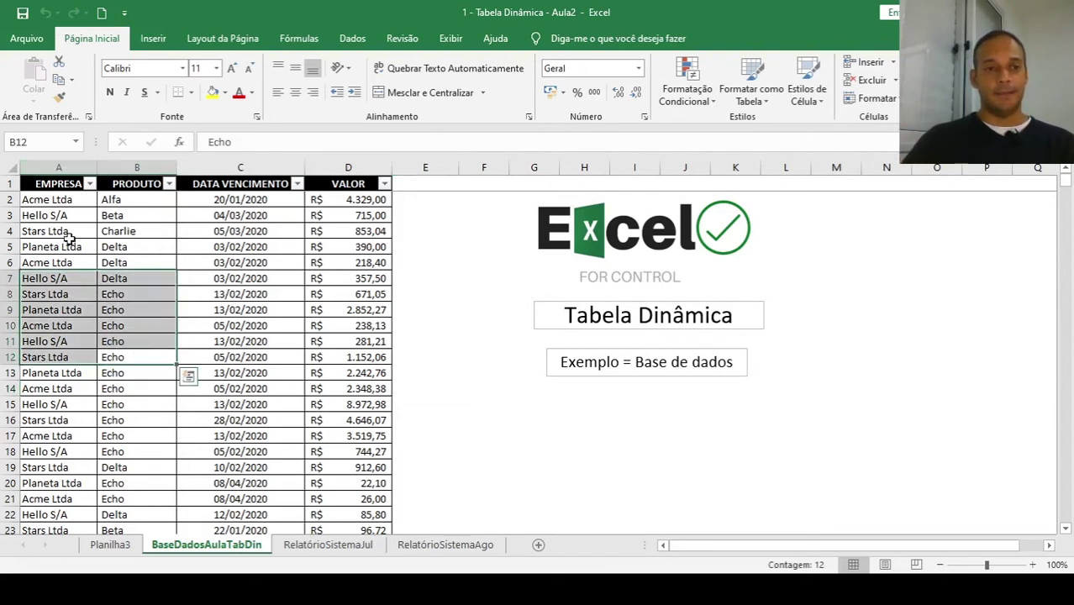
pyautogui.click(68, 241)
pyautogui.click(63, 165)
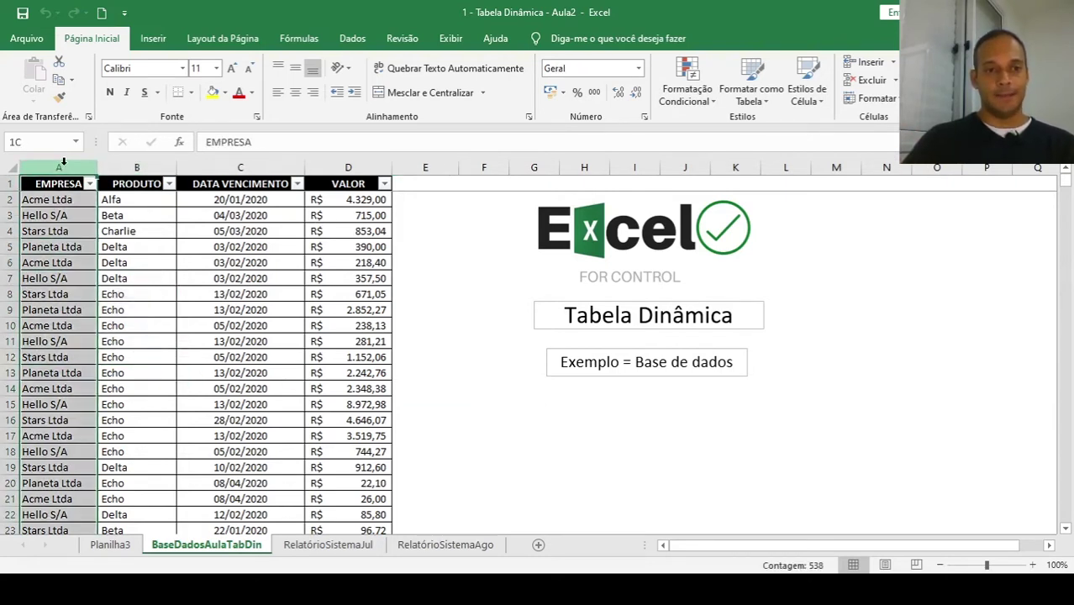
pyautogui.click(172, 250)
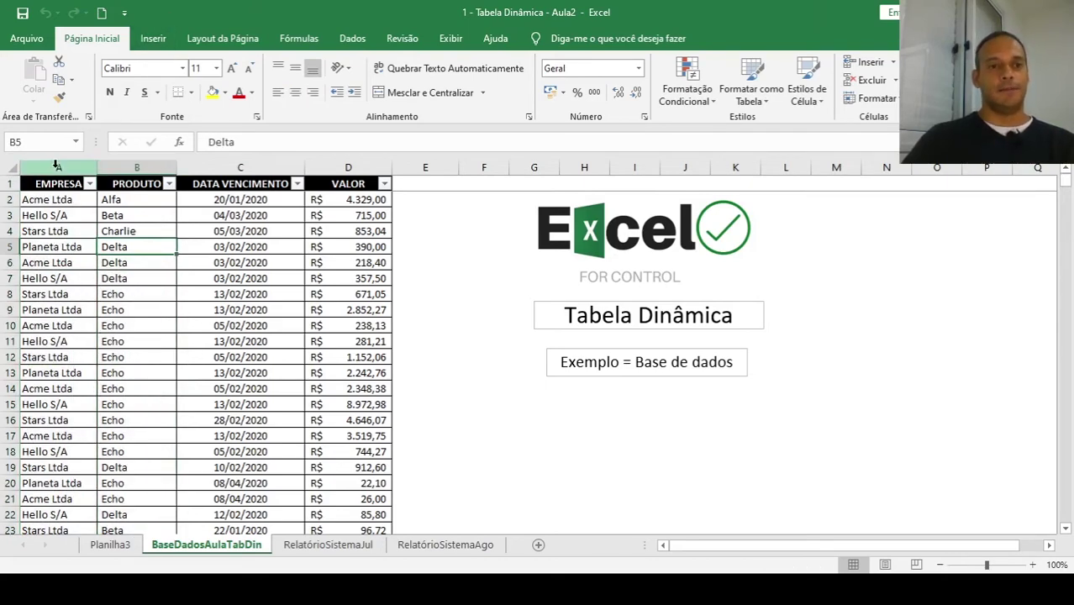
pyautogui.click(58, 166)
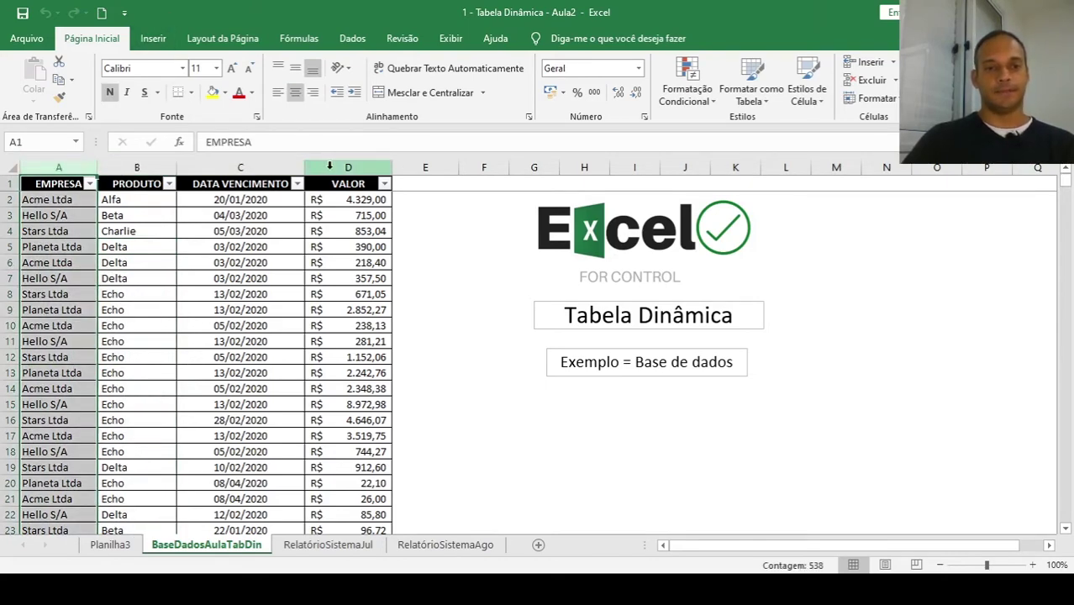
pyautogui.keyDown('shift'); pyautogui.click(350, 167); pyautogui.keyUp('shift')
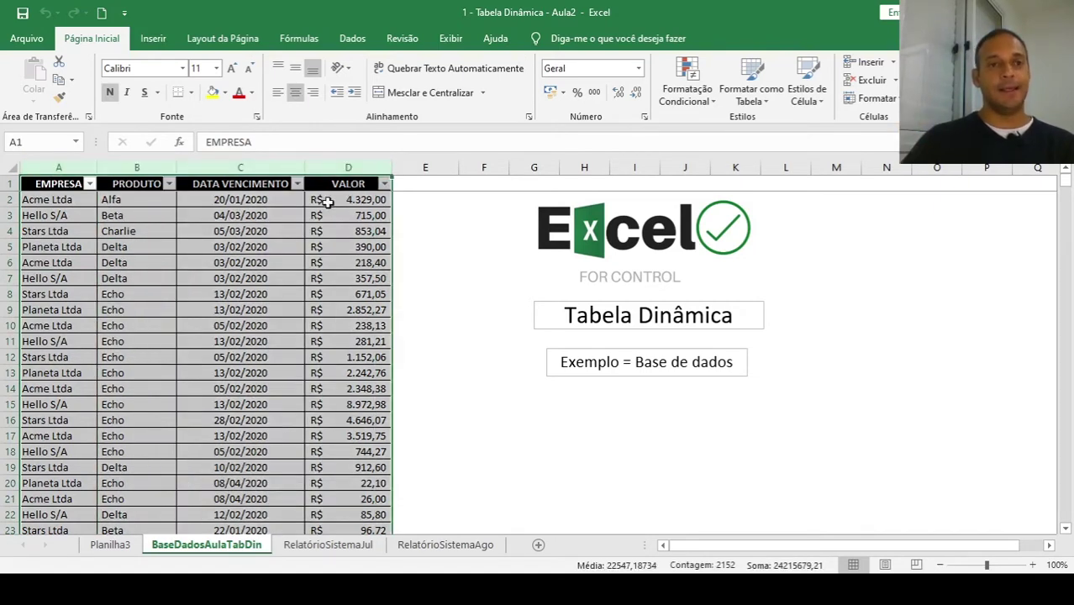
pyautogui.click(152, 37)
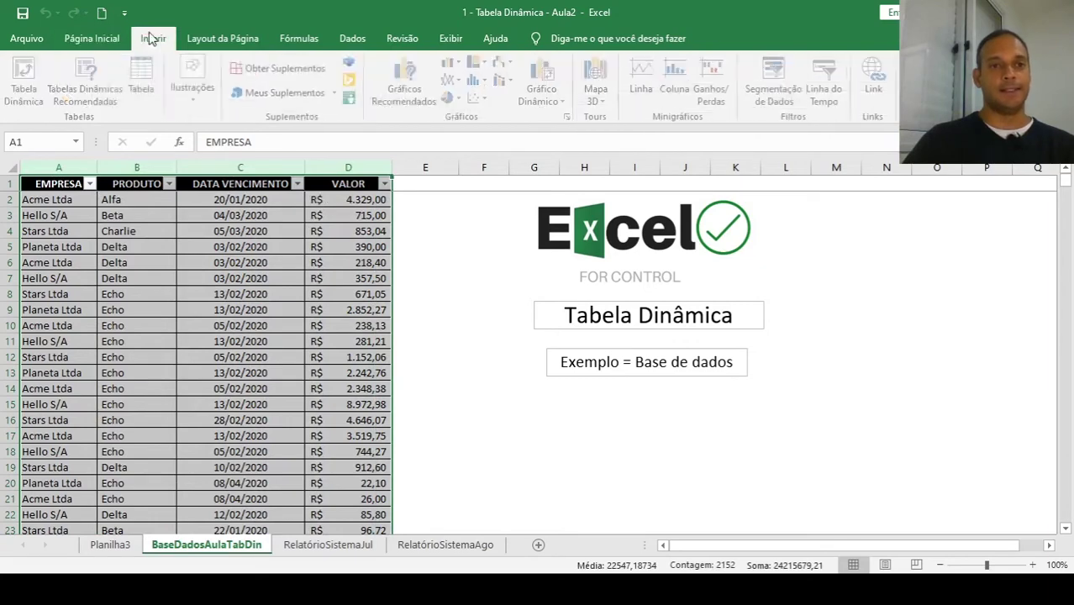
pyautogui.click(36, 74)
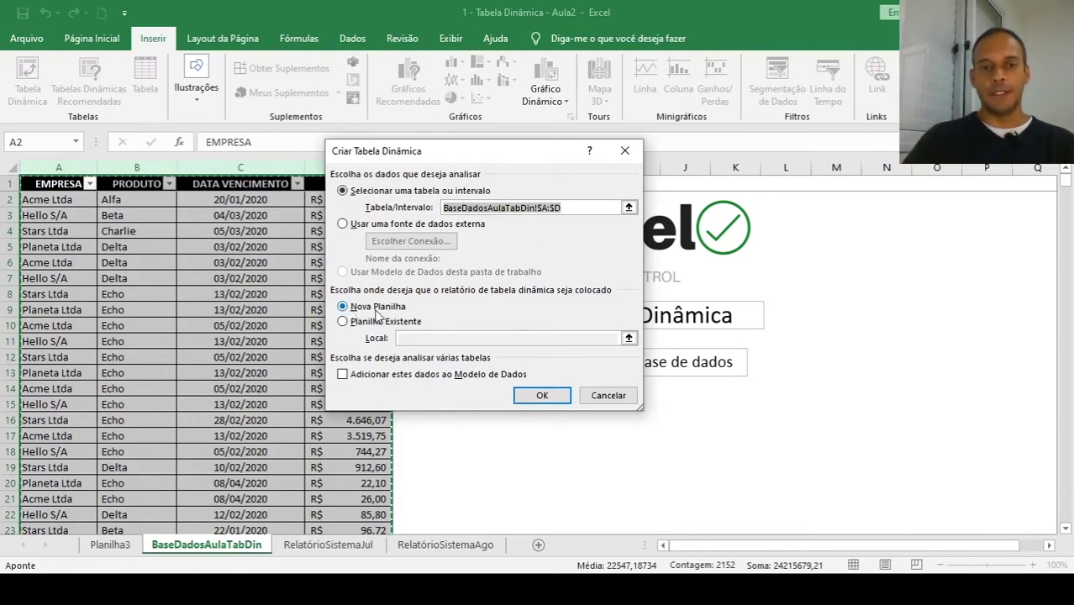
pyautogui.click(542, 395)
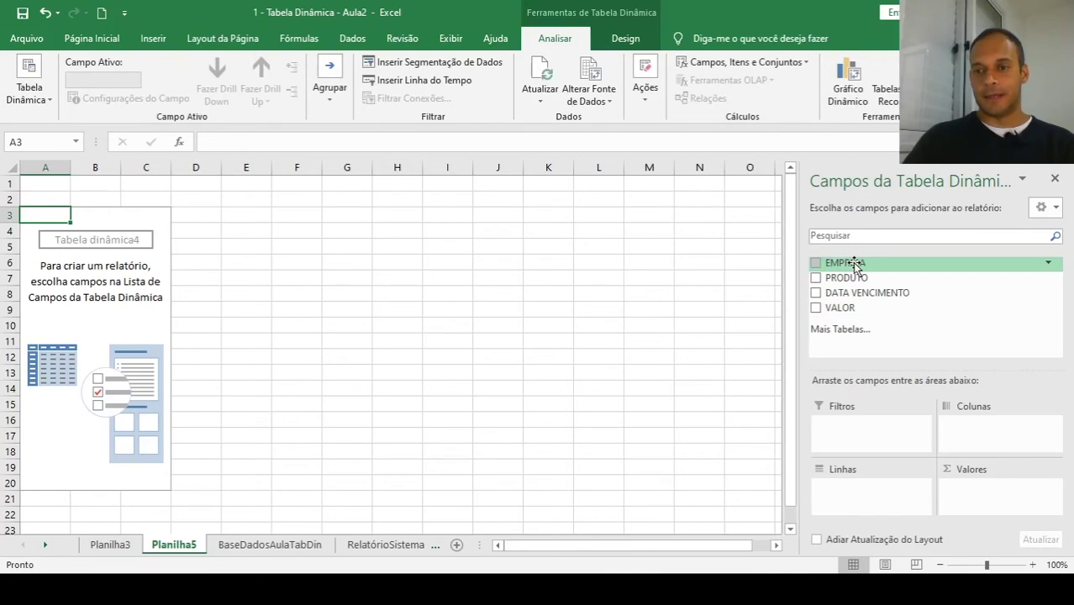
# Lay out the new pivot table with EMPRESA as columns, DATA VENCIMENTO as rows and VALOR as values.
pyautogui.moveTo(852, 262); pyautogui.dragTo(983, 438)
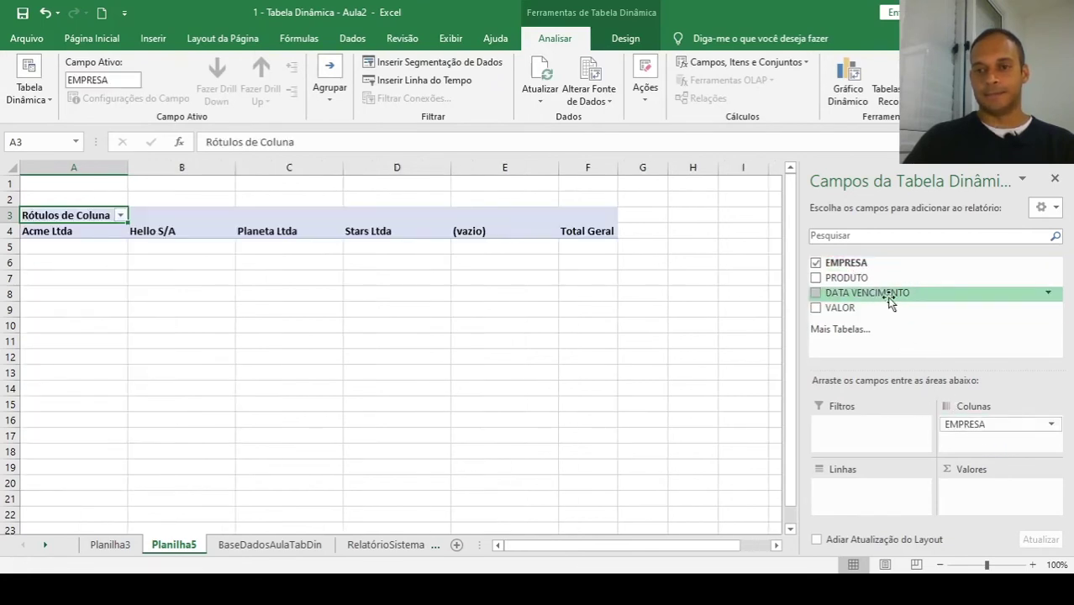
pyautogui.moveTo(870, 293); pyautogui.dragTo(857, 496)
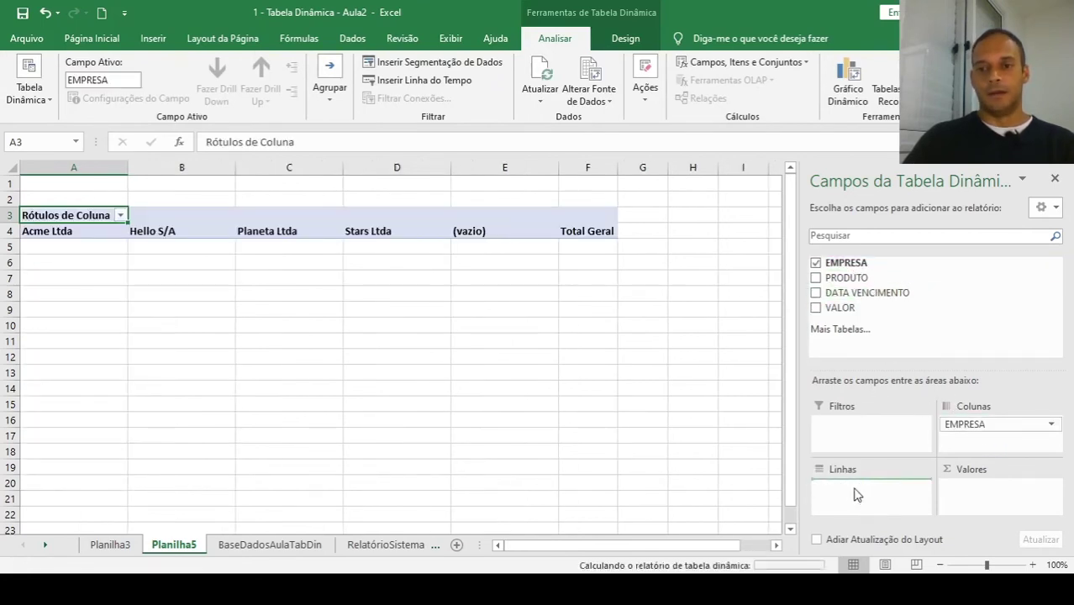
pyautogui.moveTo(858, 307); pyautogui.dragTo(1013, 505)
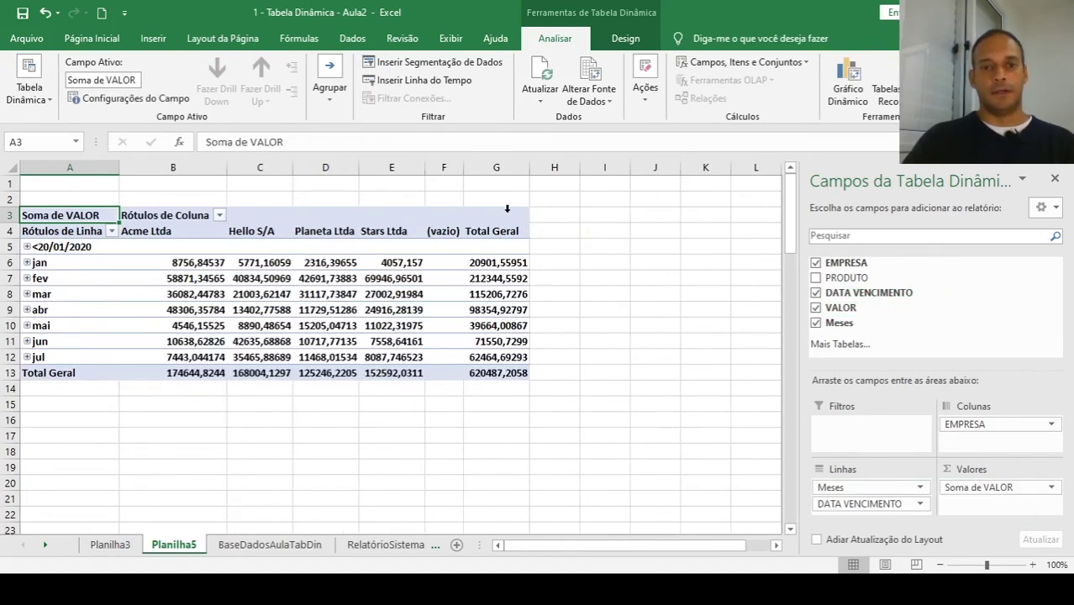
# Format the pivot table's values as Número with two decimal places and a thousands separator.
pyautogui.click(493, 231)
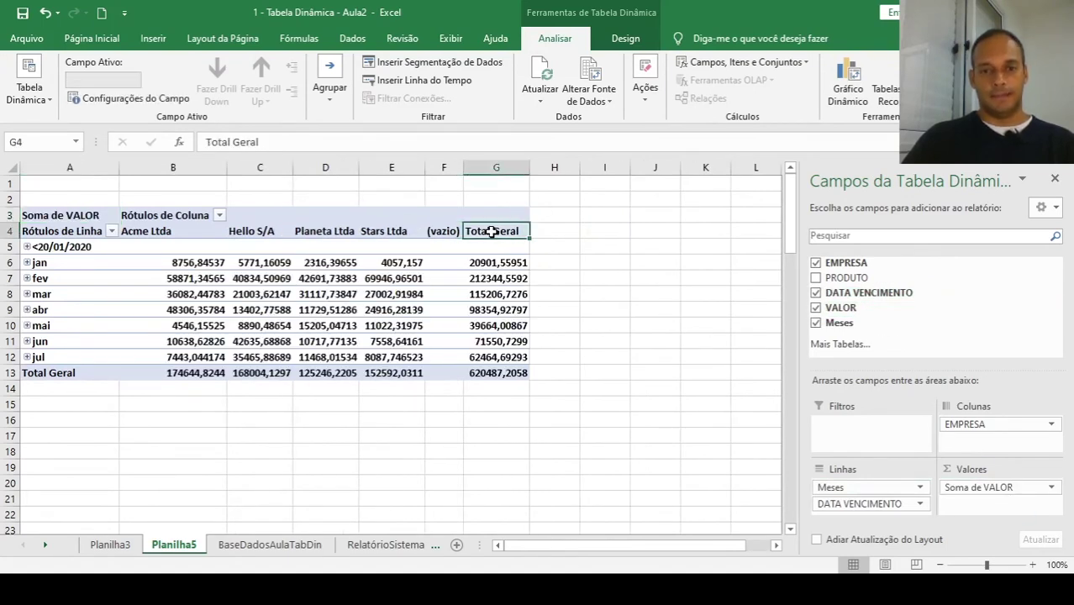
pyautogui.rightClick(493, 232)
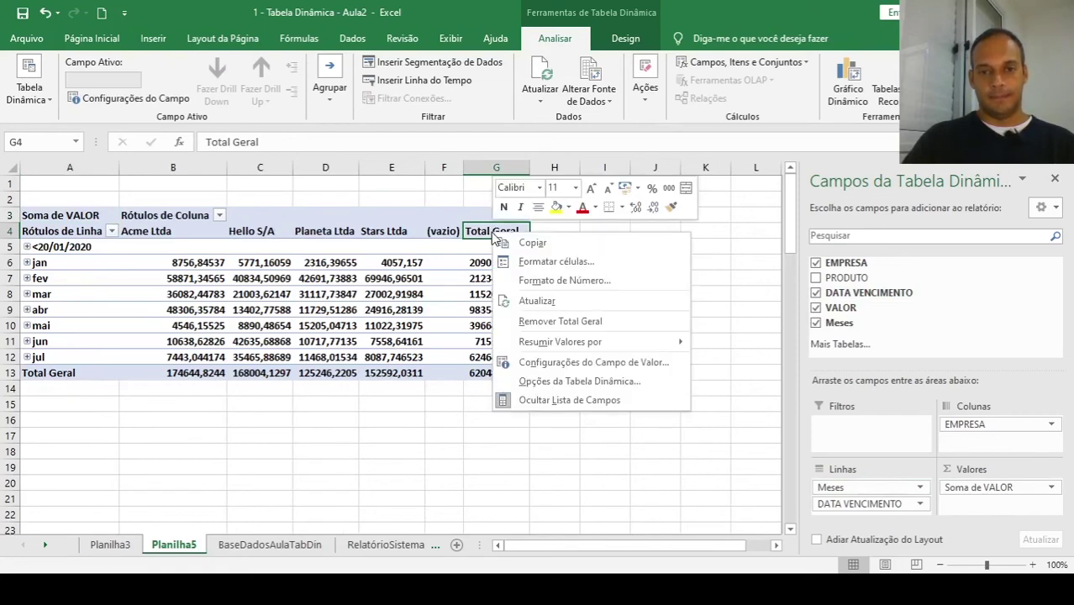
pyautogui.click(544, 280)
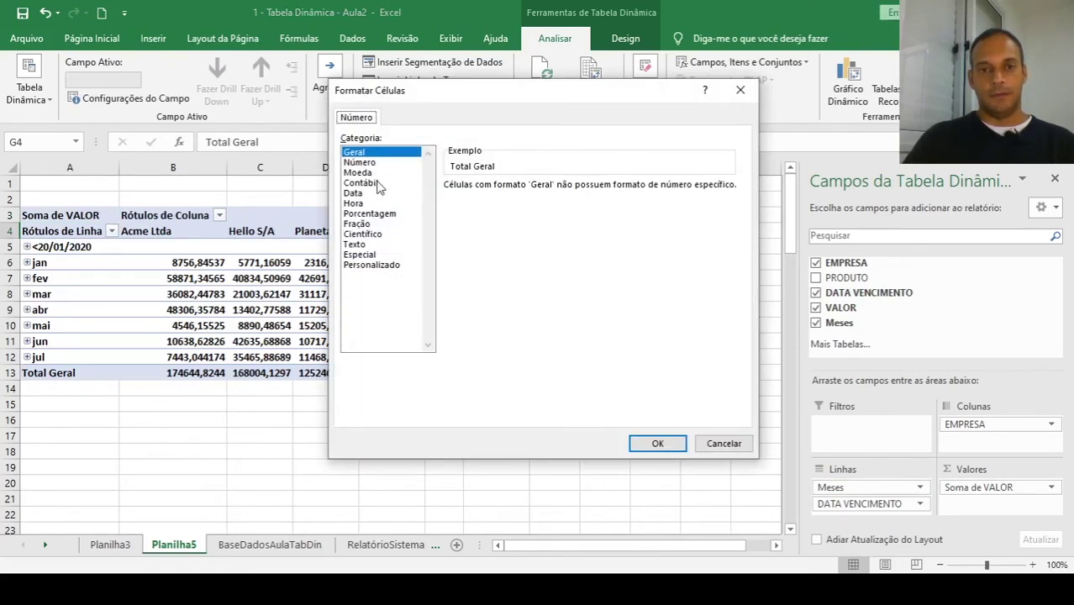
pyautogui.click(375, 163)
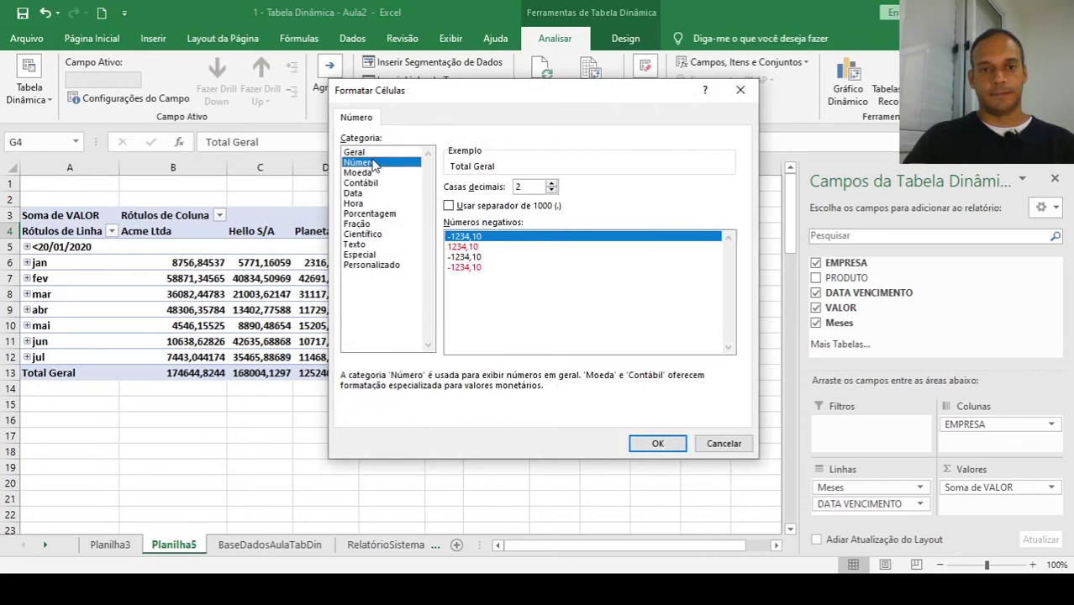
pyautogui.click(523, 207)
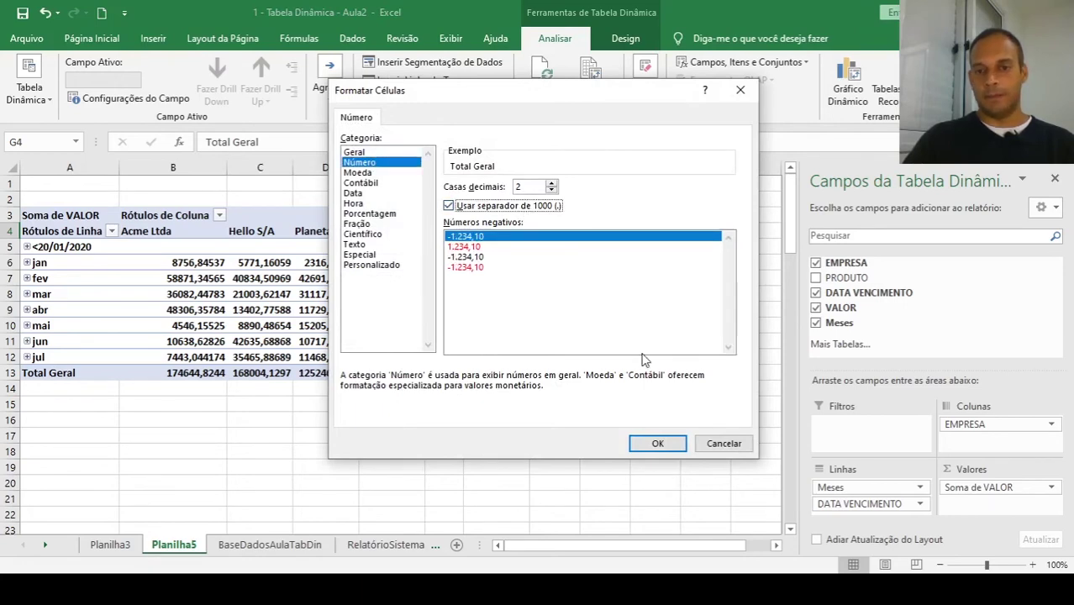
pyautogui.click(658, 444)
# Filter the <20/01/2020 item out of the pivot table's Meses row labels on Planilha5.
pyautogui.click(63, 247)
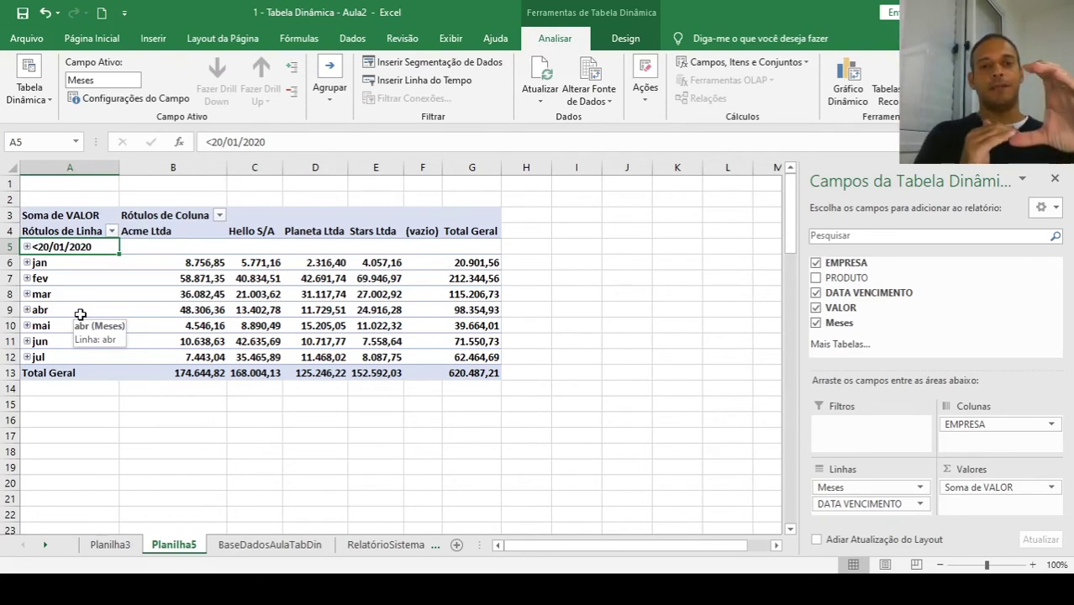
pyautogui.click(112, 230)
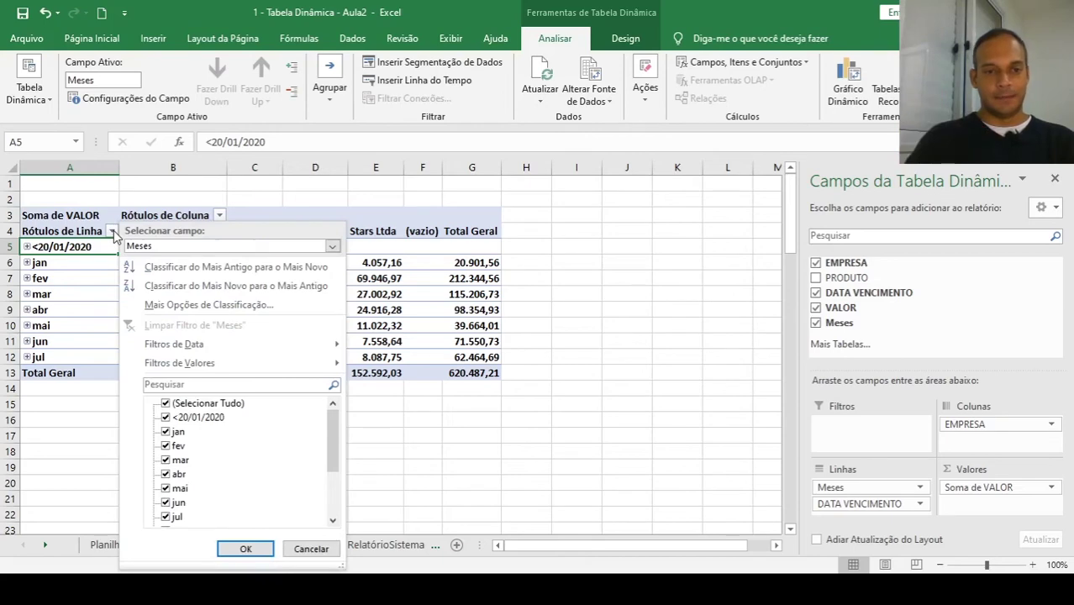
pyautogui.click(166, 417)
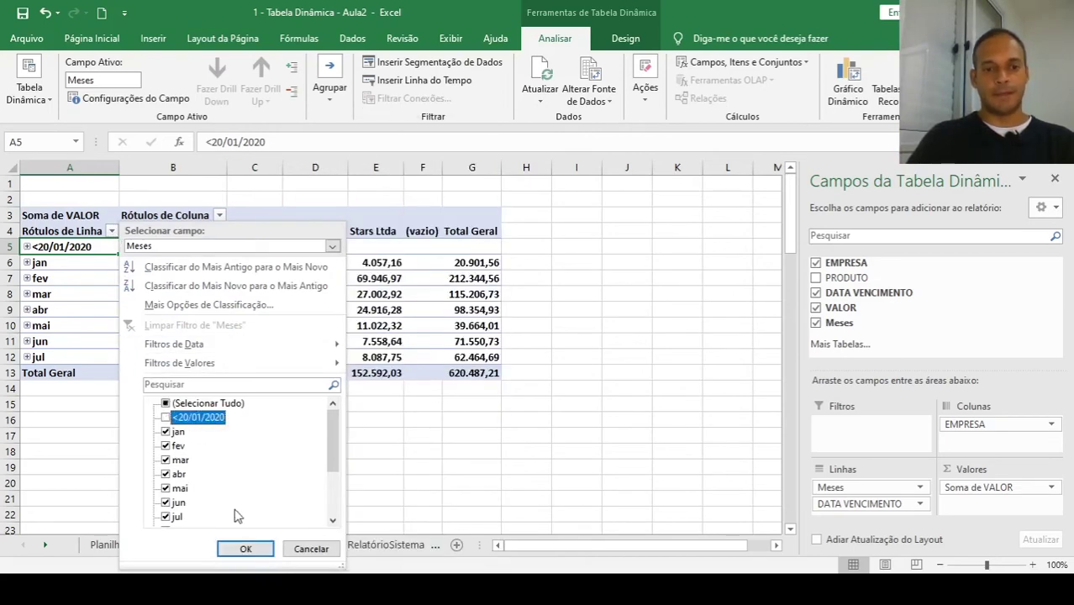
pyautogui.moveTo(334, 431); pyautogui.dragTo(334, 450)
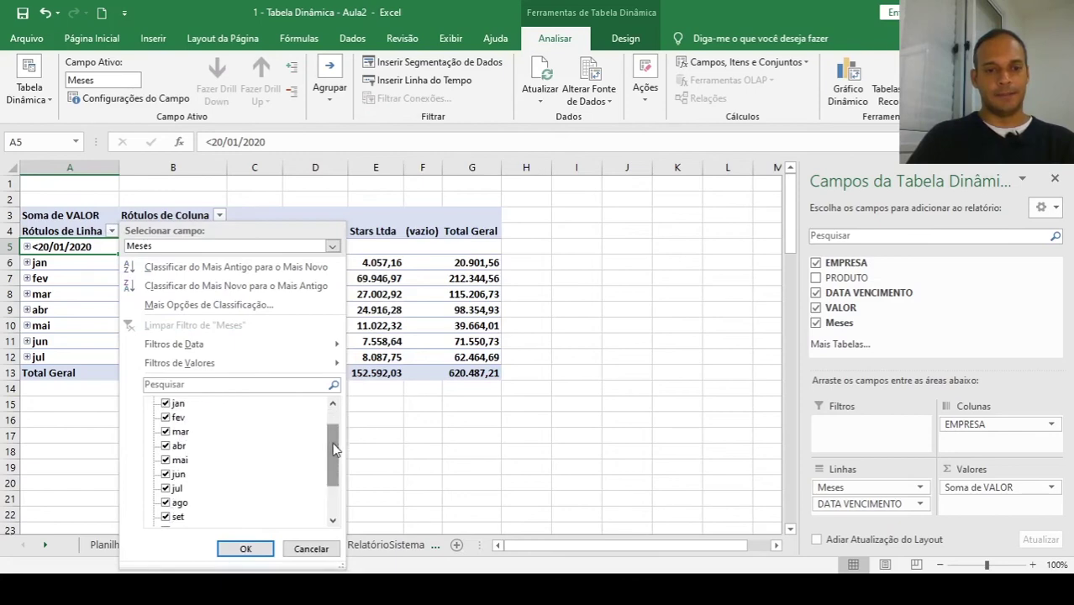
pyautogui.click(244, 550)
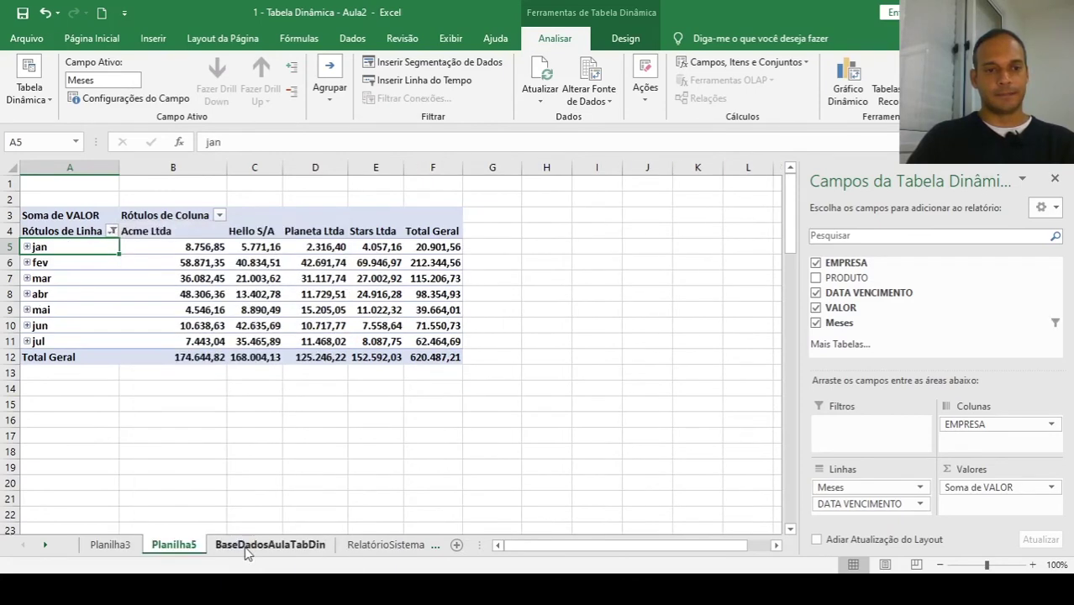
pyautogui.click(239, 432)
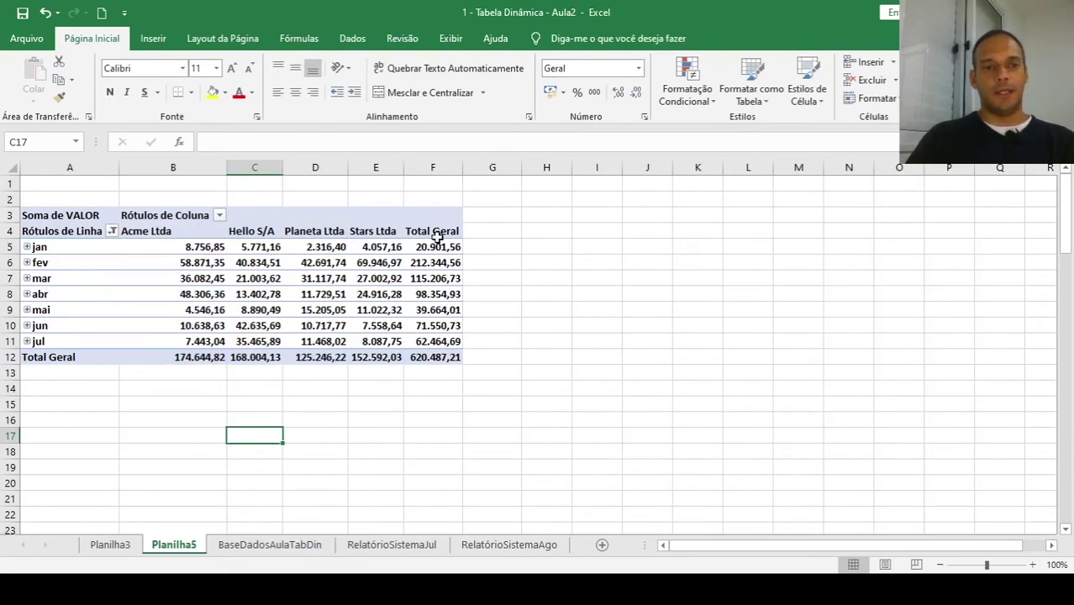
# Copy all August records from RelatórioSistemaAgo, from A2 through the last row of column D, without the header.
pyautogui.moveTo(155, 334)
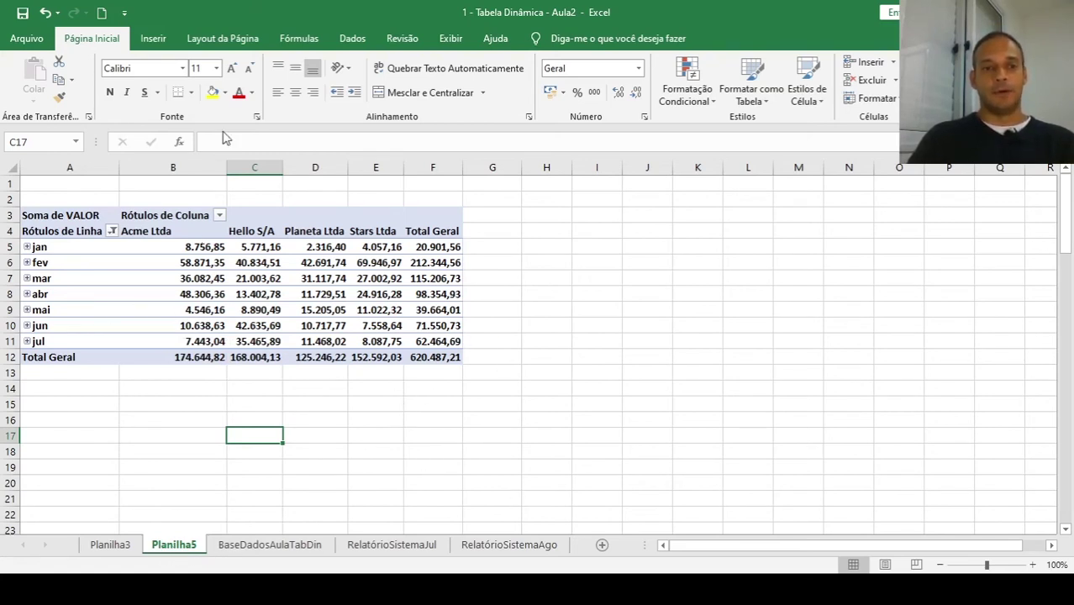
pyautogui.click(516, 544)
pyautogui.click(382, 338)
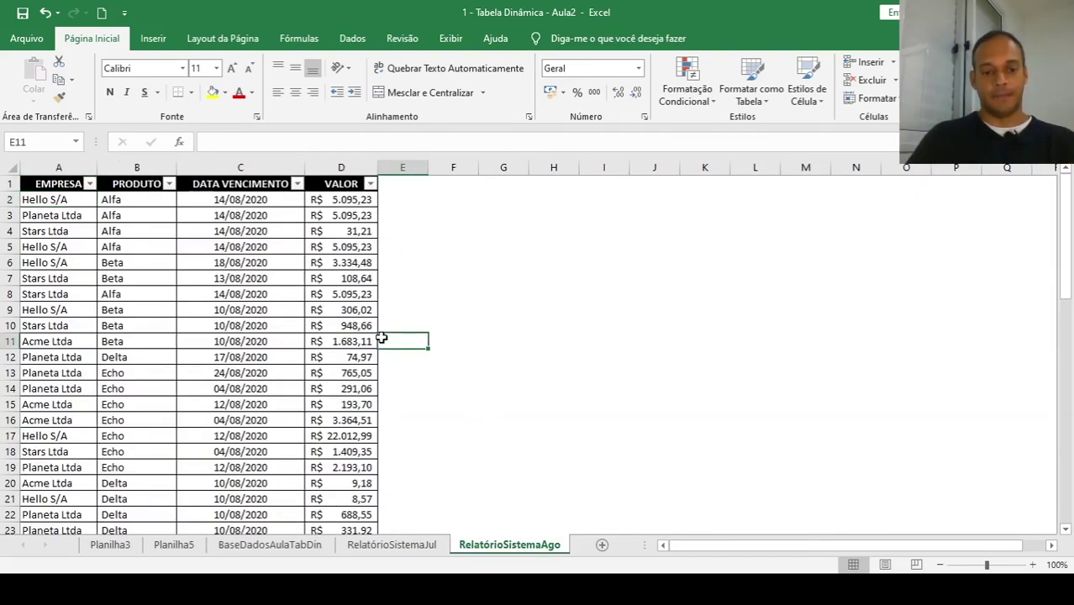
pyautogui.hotkey('ctrl', 'Up')
pyautogui.press('Left')
pyautogui.press('Left')
pyautogui.press('Left')
pyautogui.press('Left')
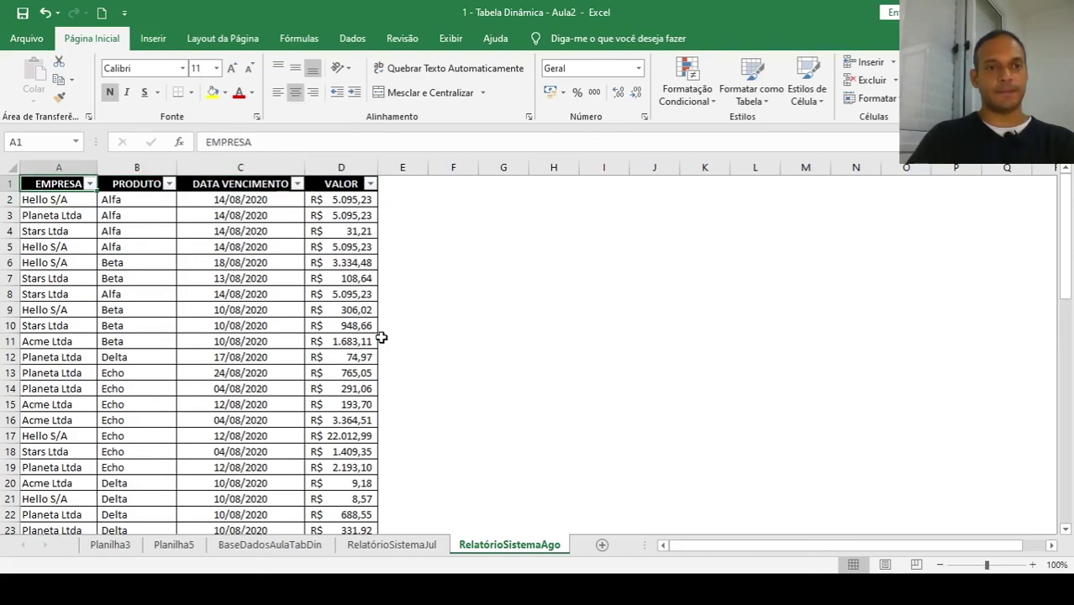
pyautogui.press('Down')
pyautogui.hotkey('ctrl', 'shift', 'Right')
pyautogui.hotkey('ctrl', 'shift', 'Down')
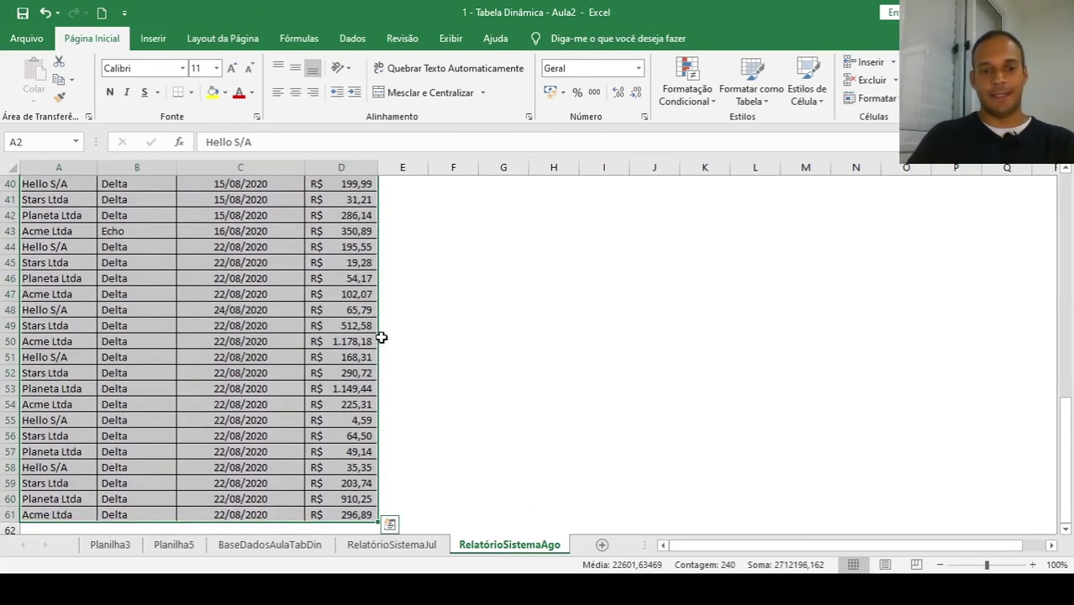
pyautogui.hotkey('ctrl', 'c')
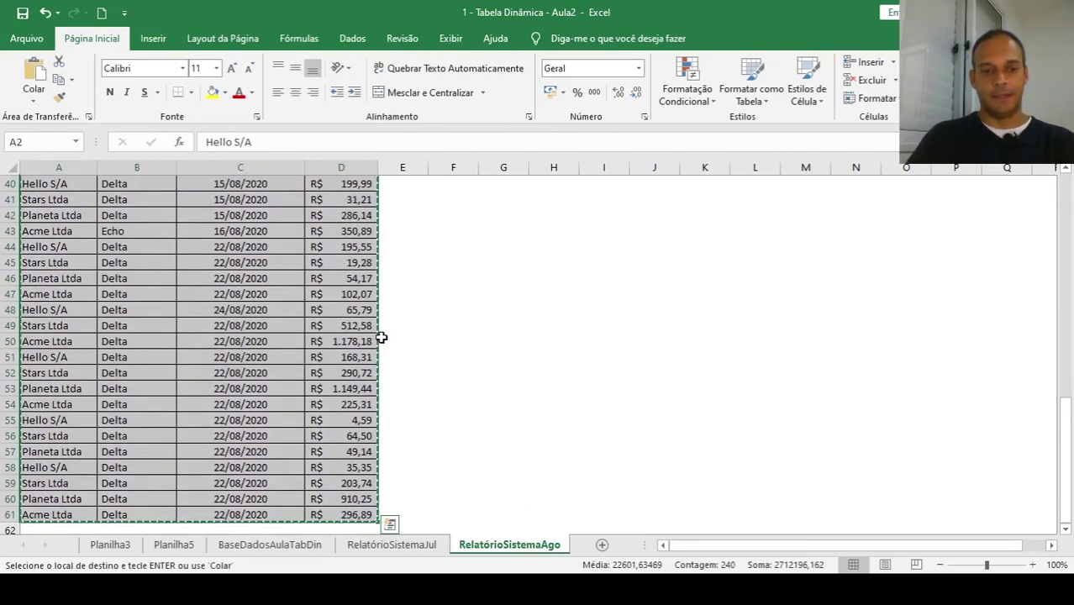
# Paste the copied August rows into BaseDadosAulaTabDin at A539, directly below the last existing record.
pyautogui.click(259, 546)
pyautogui.click(193, 378)
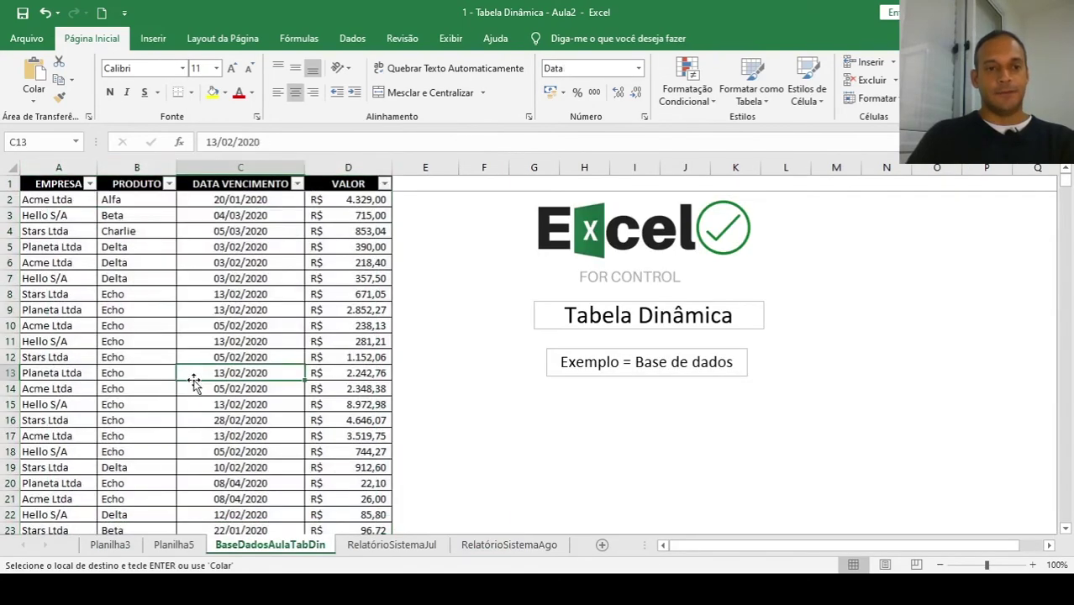
pyautogui.press('Left')
pyautogui.press('Left')
pyautogui.hotkey('ctrl', 'Down')
pyautogui.press('Down')
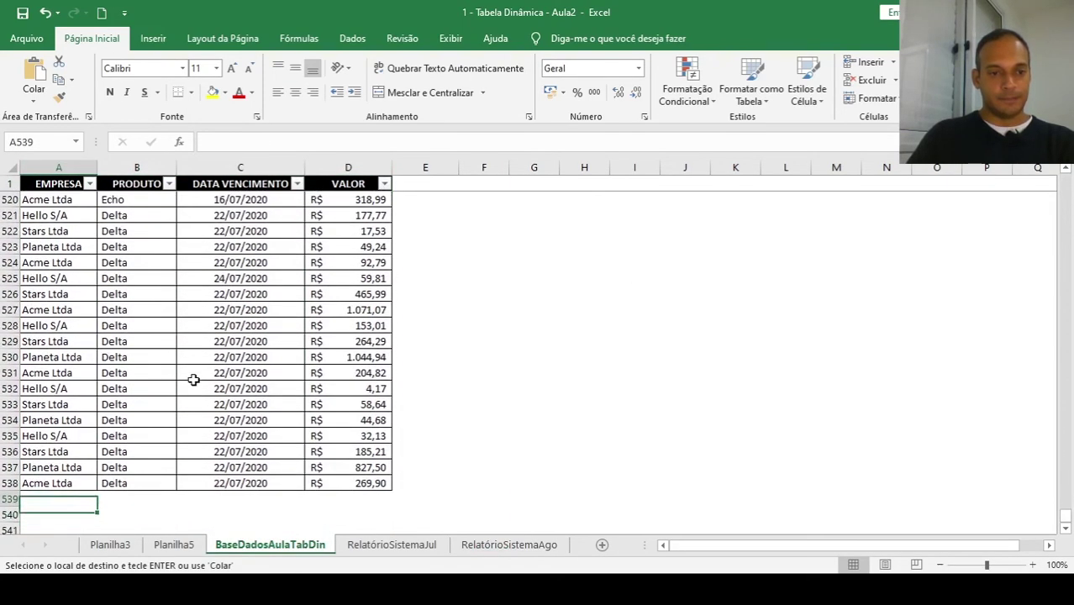
pyautogui.hotkey('ctrl', 'v')
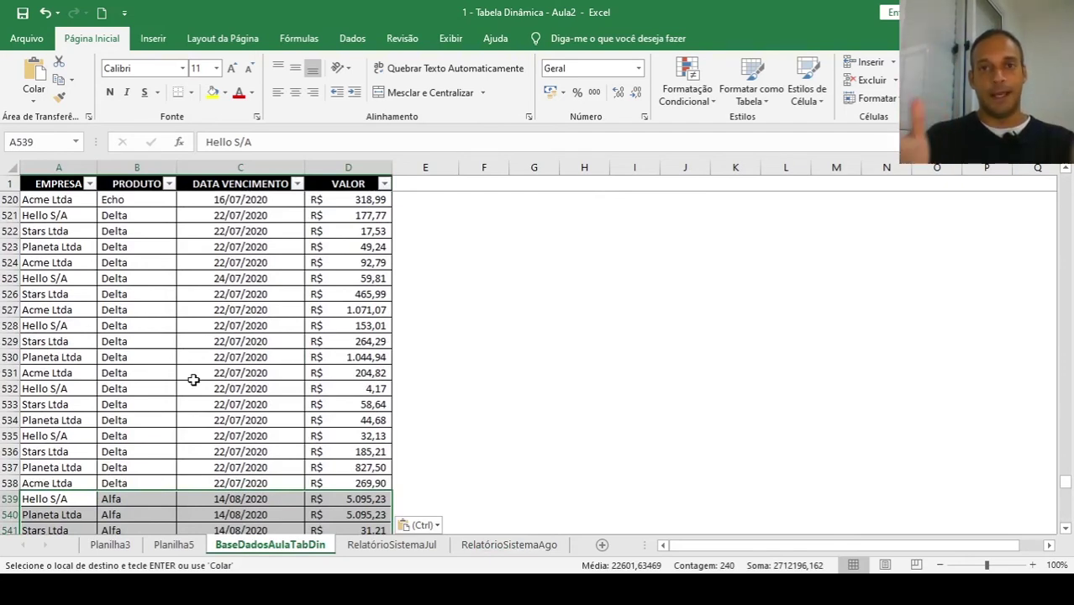
pyautogui.click(194, 378)
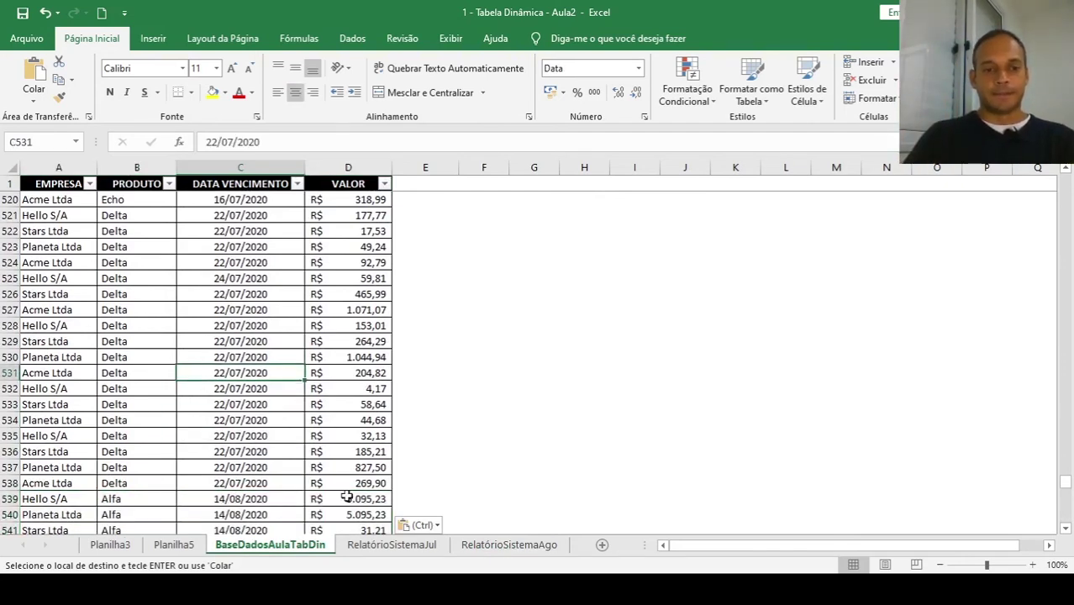
# Refresh all workbook data to update the pivot table on Planilha5 with the appended August records.
pyautogui.click(192, 546)
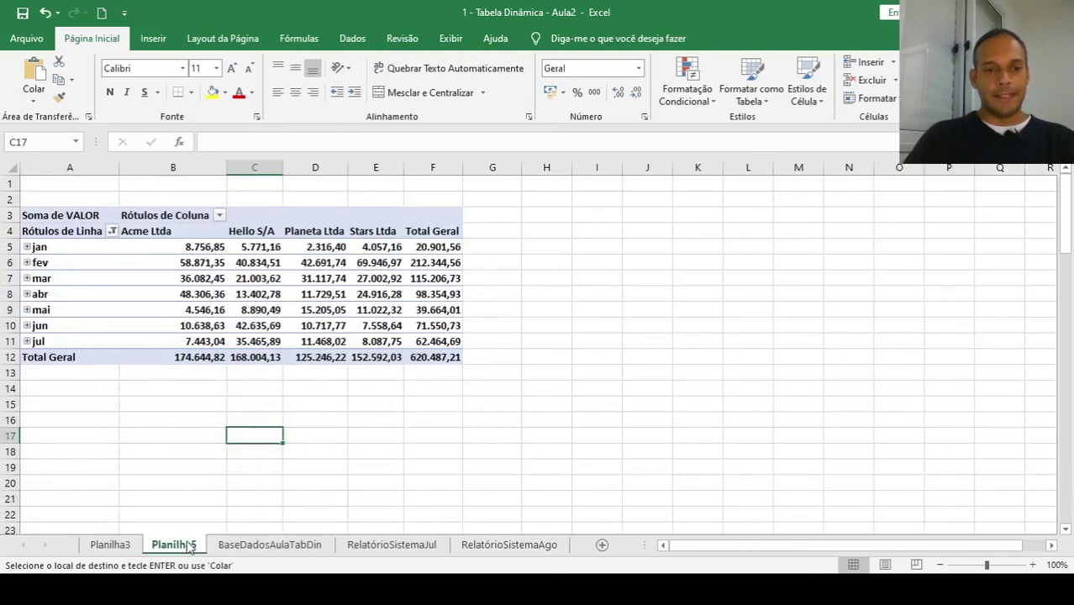
pyautogui.moveTo(242, 288)
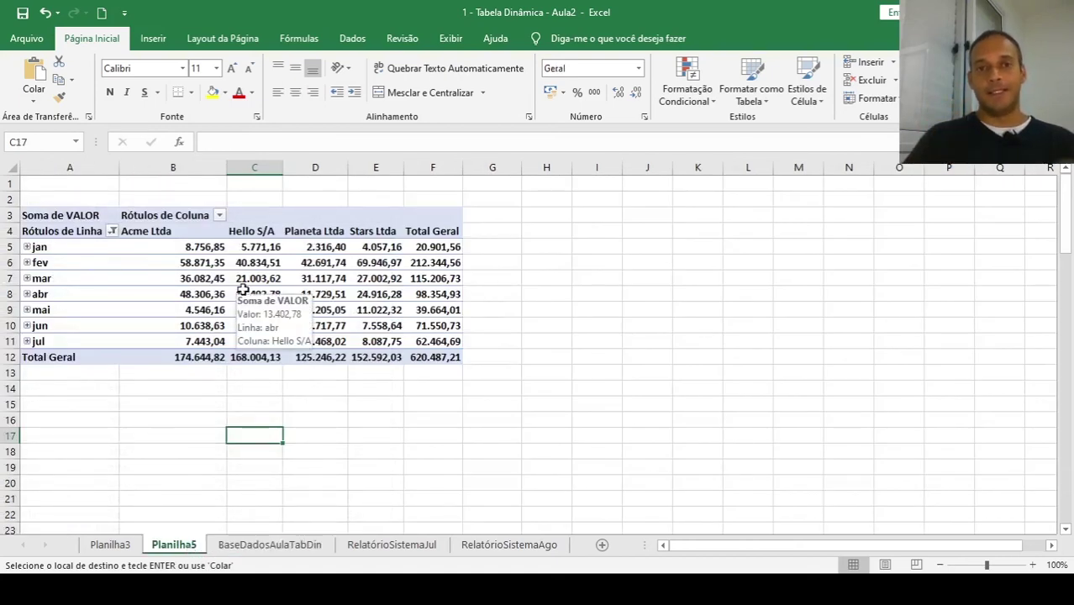
pyautogui.click(353, 38)
pyautogui.click(251, 74)
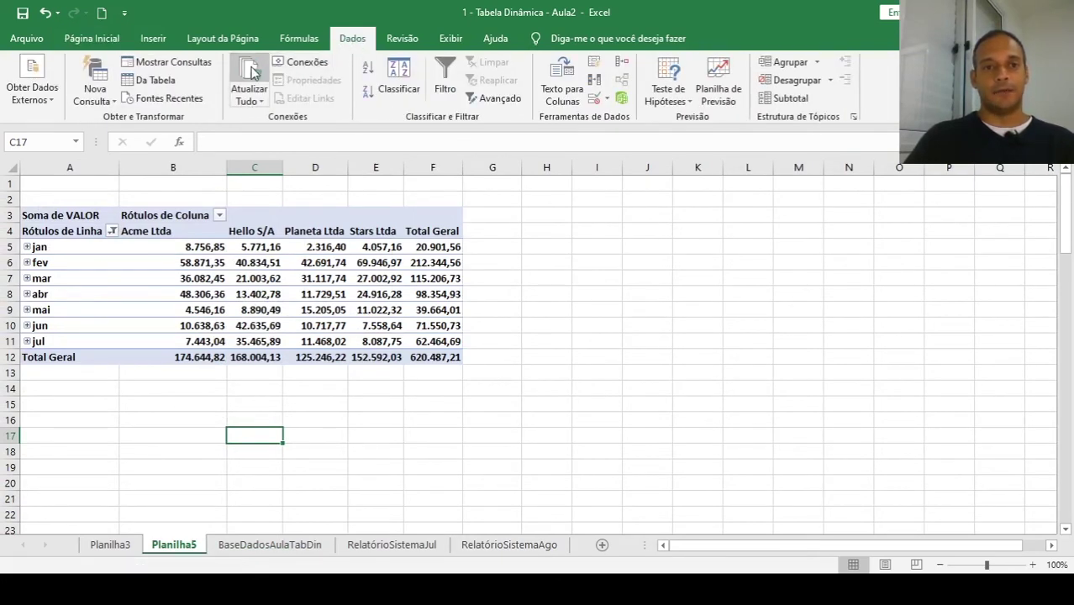